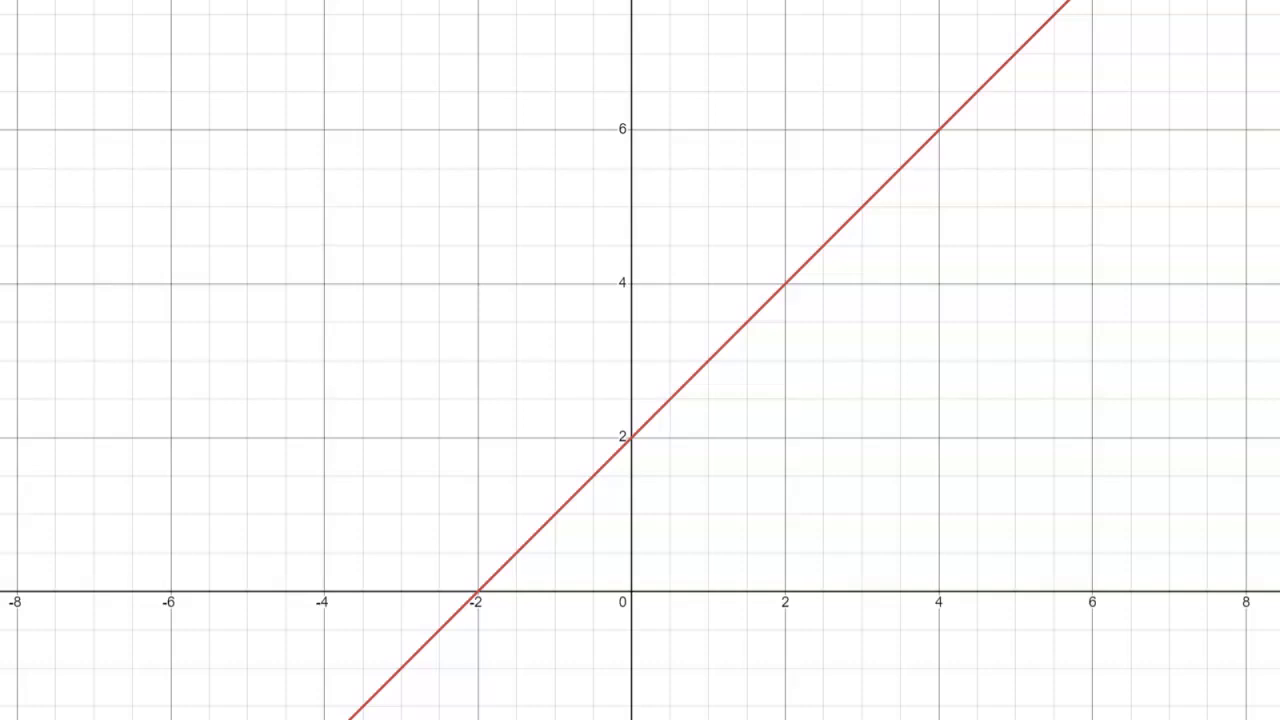
# Step: Trace the red line to its point at x = 2 and examine the graph closely around that point
pyautogui.moveTo(640, 428); pyautogui.dragTo(784, 283)
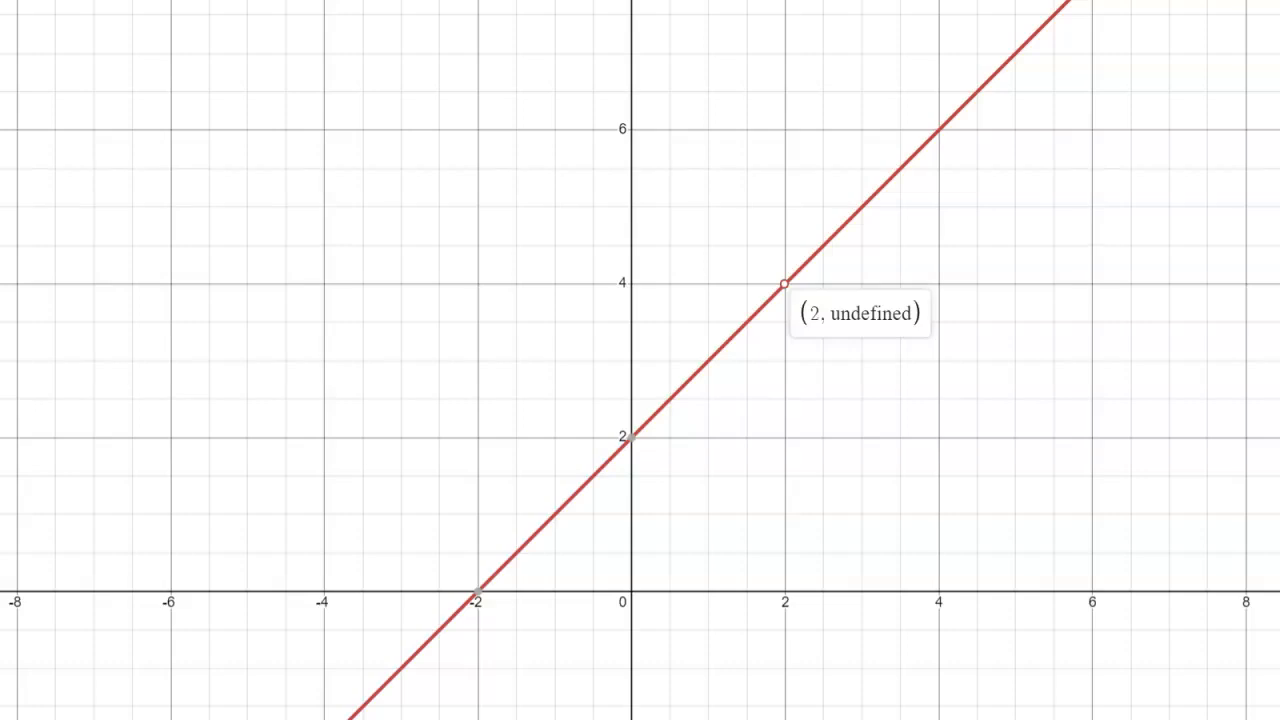
pyautogui.moveTo(784, 283); pyautogui.dragTo(784, 283)
pyautogui.scroll(5, 785, 283)
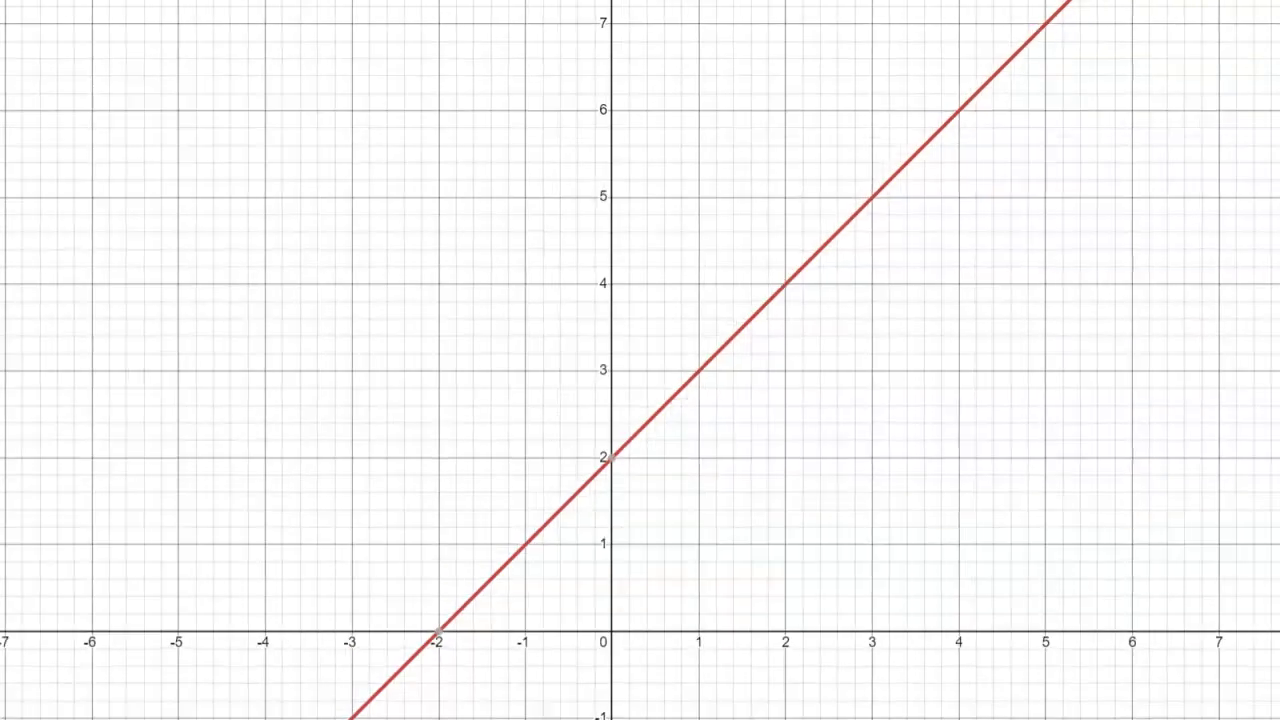
pyautogui.scroll(5, 785, 283)
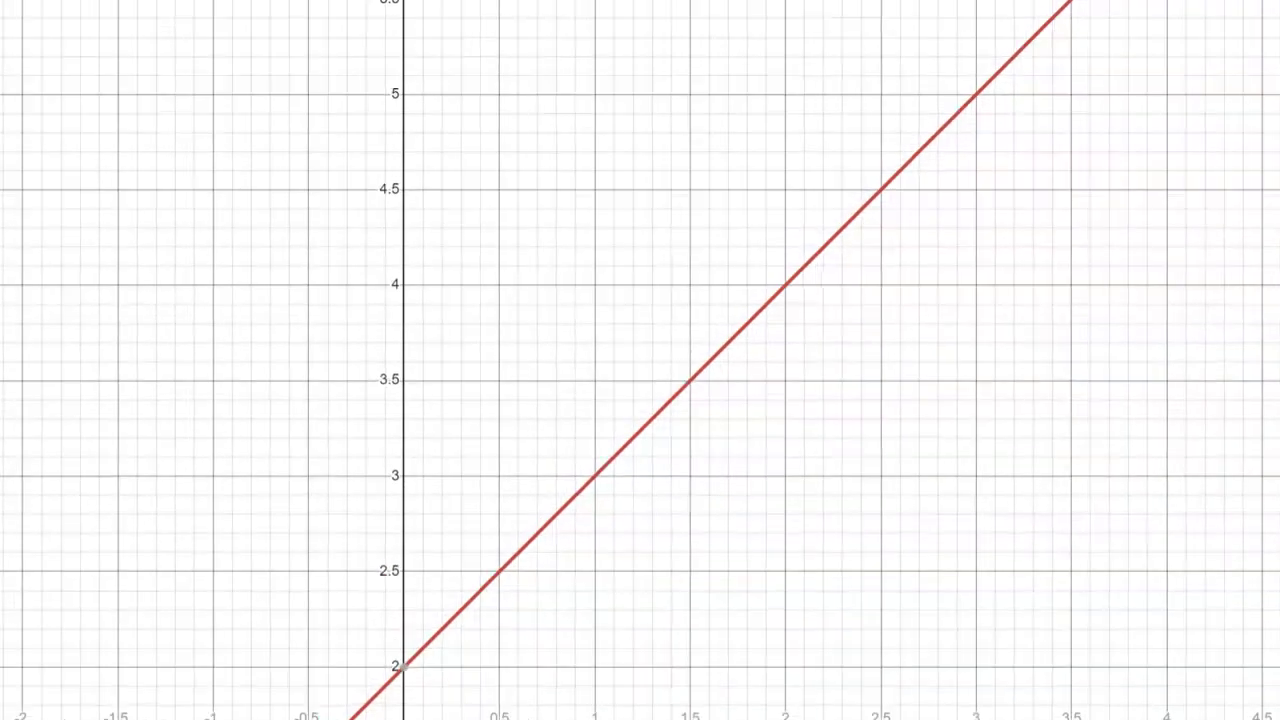
pyautogui.scroll(5, 785, 283)
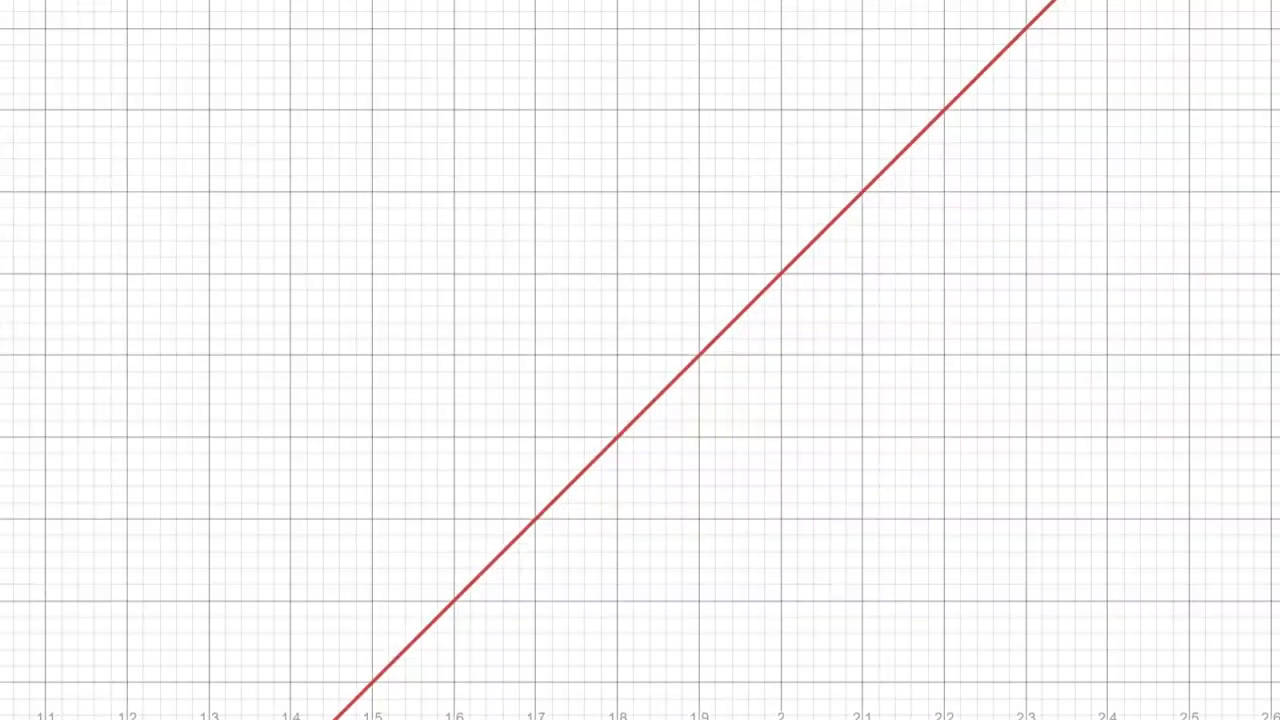
pyautogui.scroll(5, 785, 283)
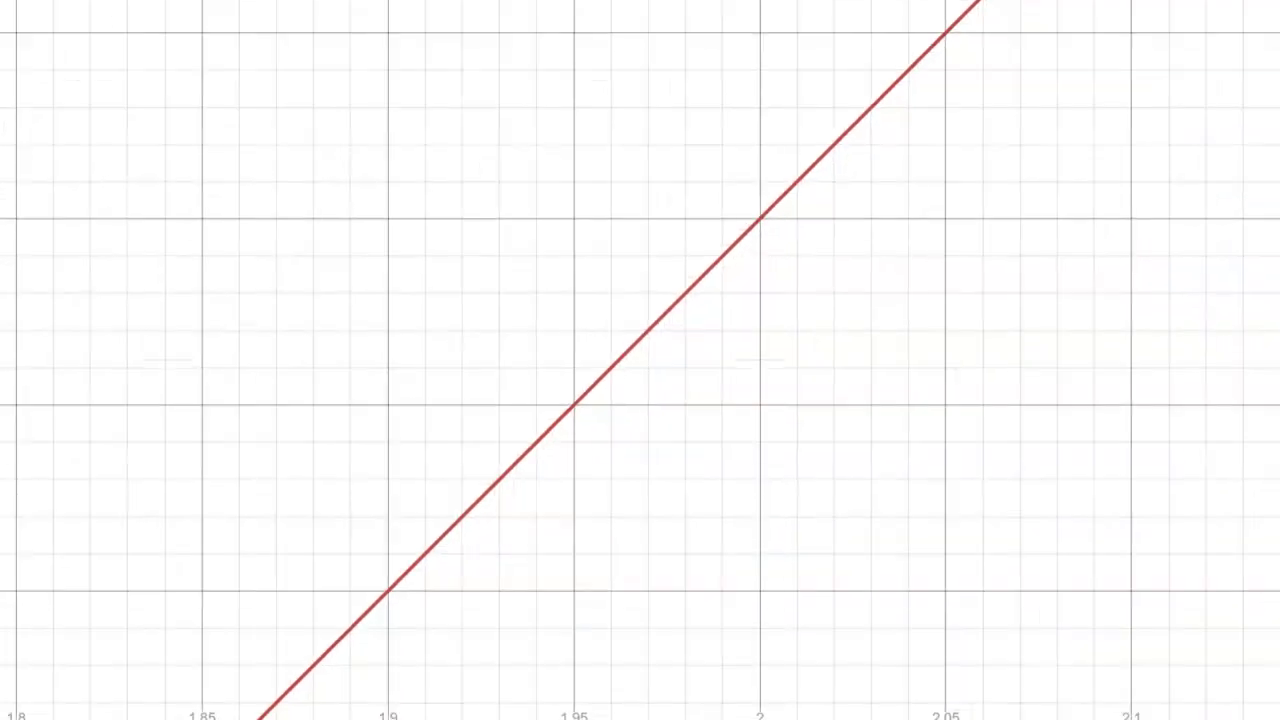
pyautogui.scroll(3, 785, 283)
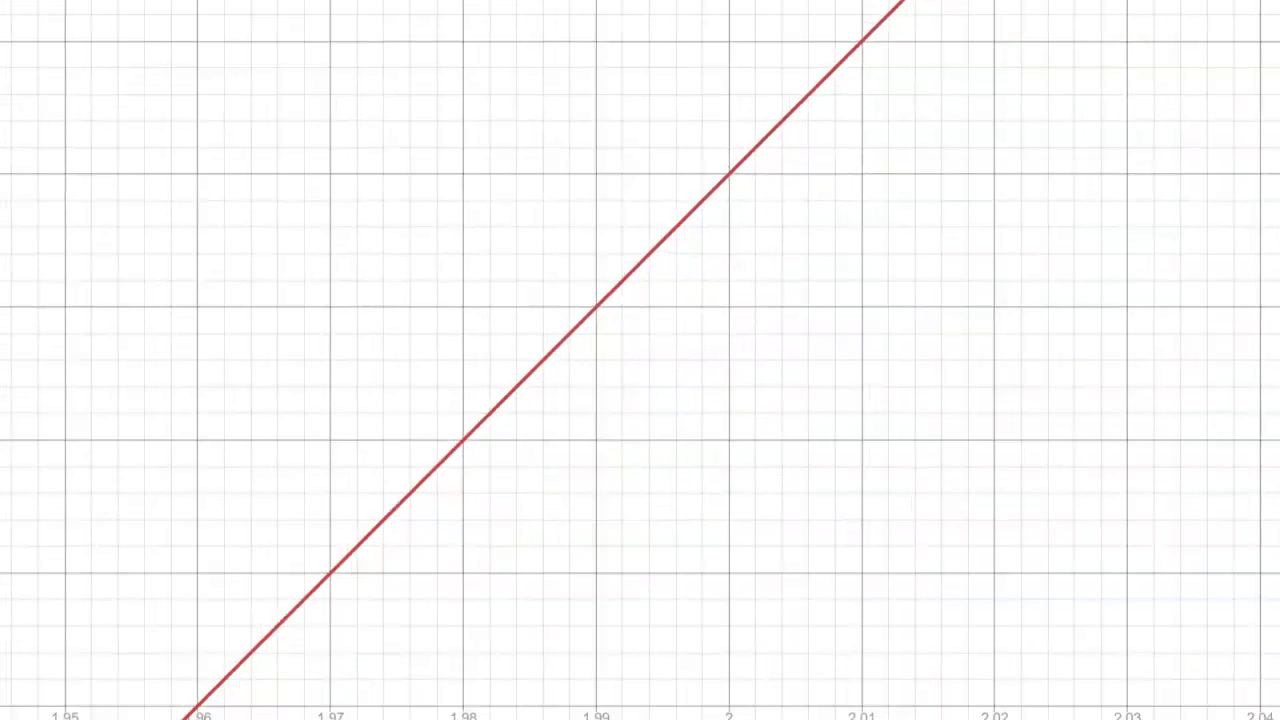
pyautogui.scroll(3, 773, 237)
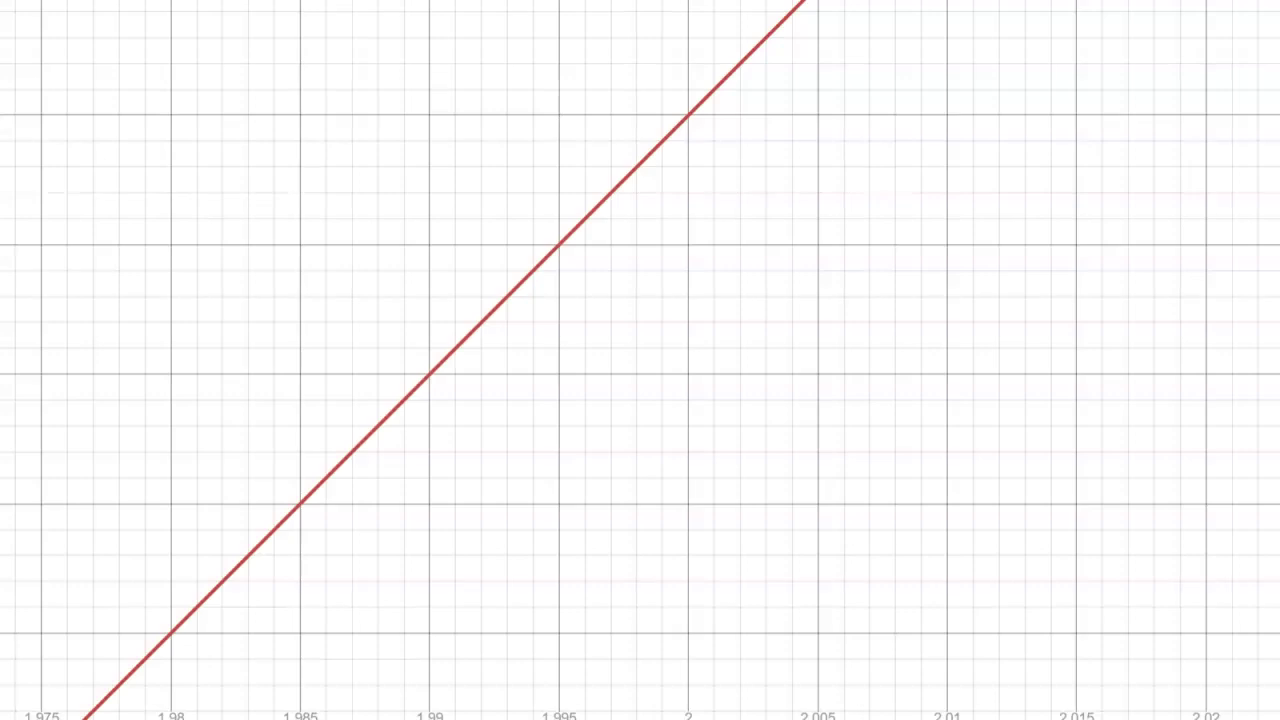
pyautogui.moveTo(674, 129); pyautogui.dragTo(689, 114)
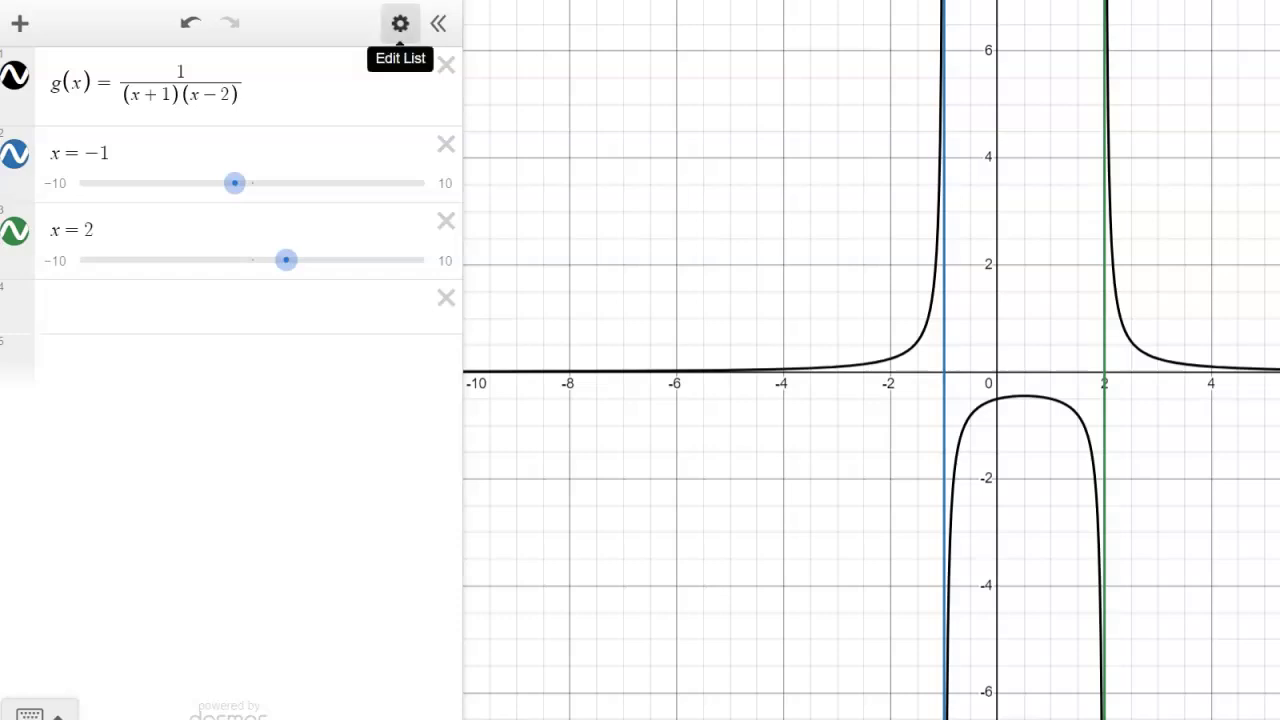
# Step: Change the line style of the vertical lines x = -1 and x = 2 to dashed
pyautogui.click(400, 23)
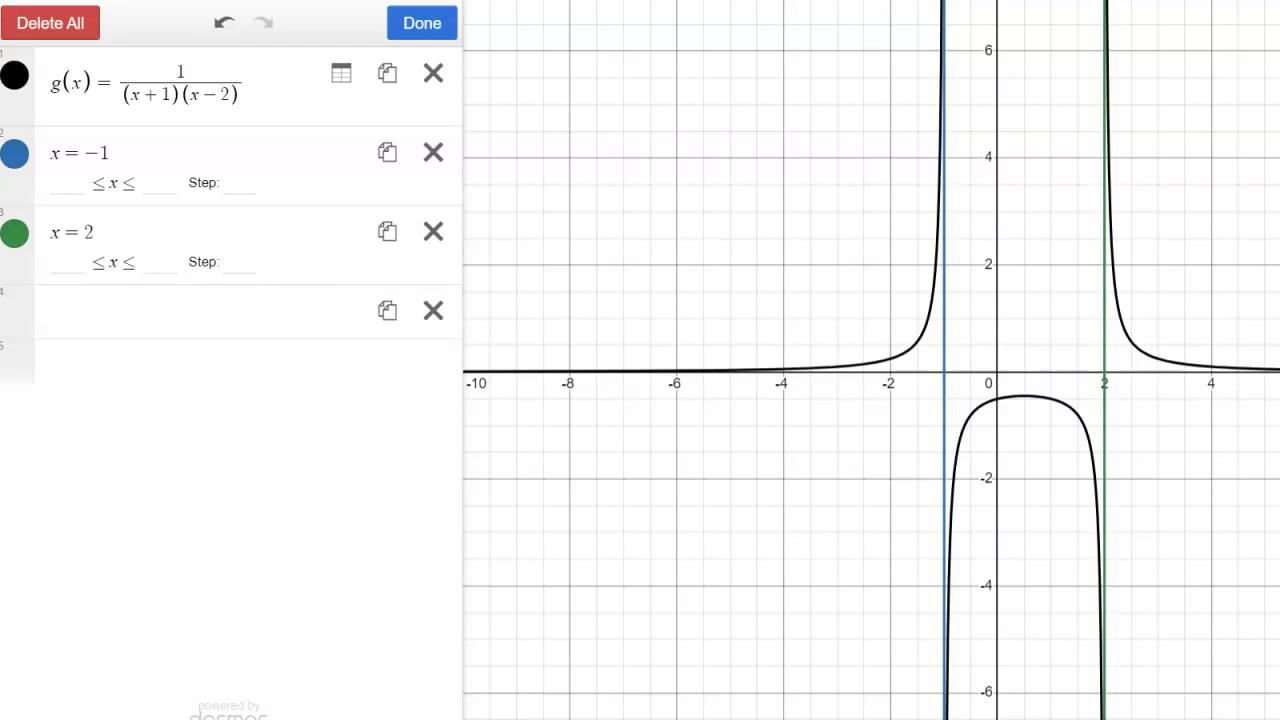
pyautogui.click(14, 153)
pyautogui.click(199, 181)
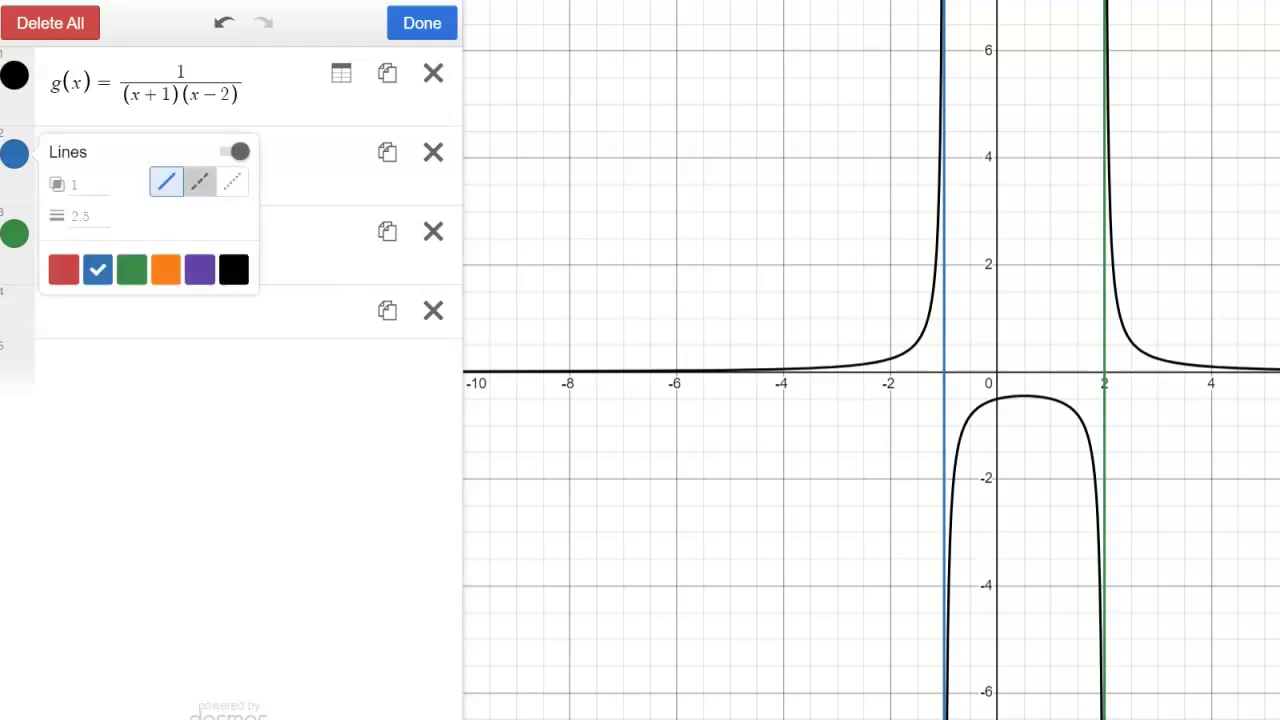
pyautogui.click(14, 233)
pyautogui.click(199, 260)
pyautogui.click(422, 22)
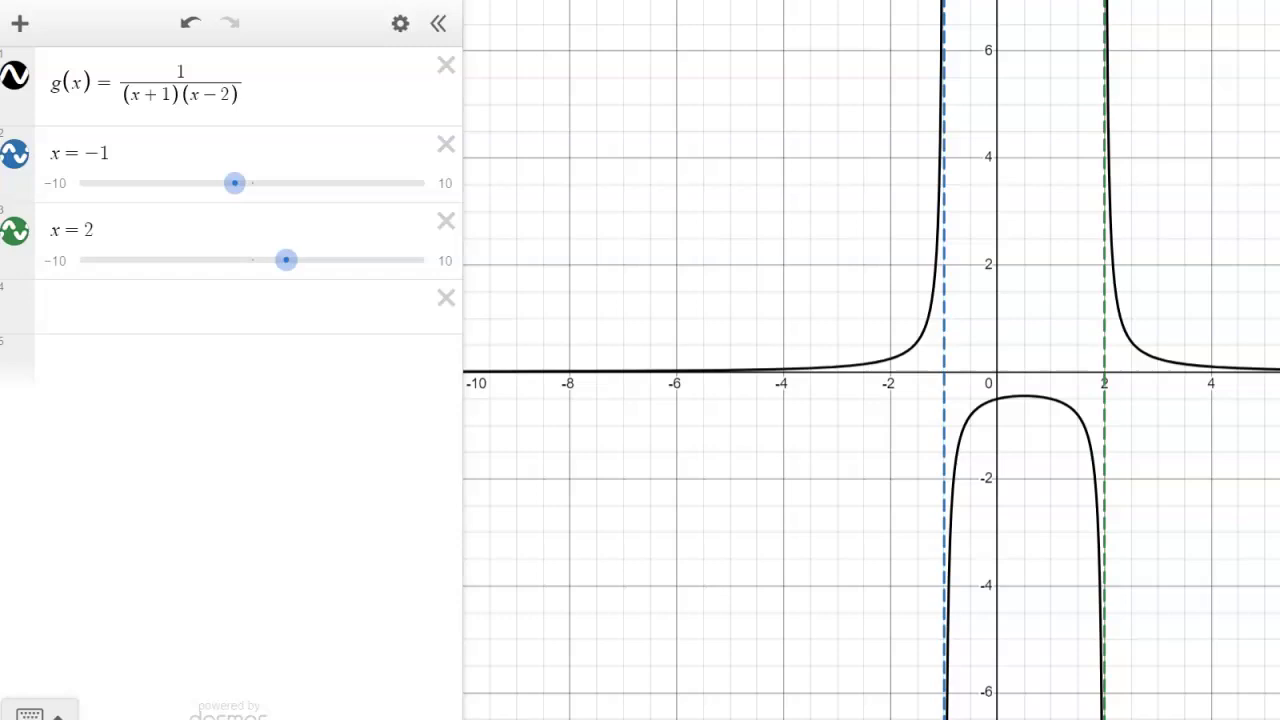
# Step: Examine closely how the g(x) curve runs alongside the dashed line x = -1 at large y values
pyautogui.moveTo(980, 10); pyautogui.dragTo(950, 280)
pyautogui.scroll(4, 950, 278)
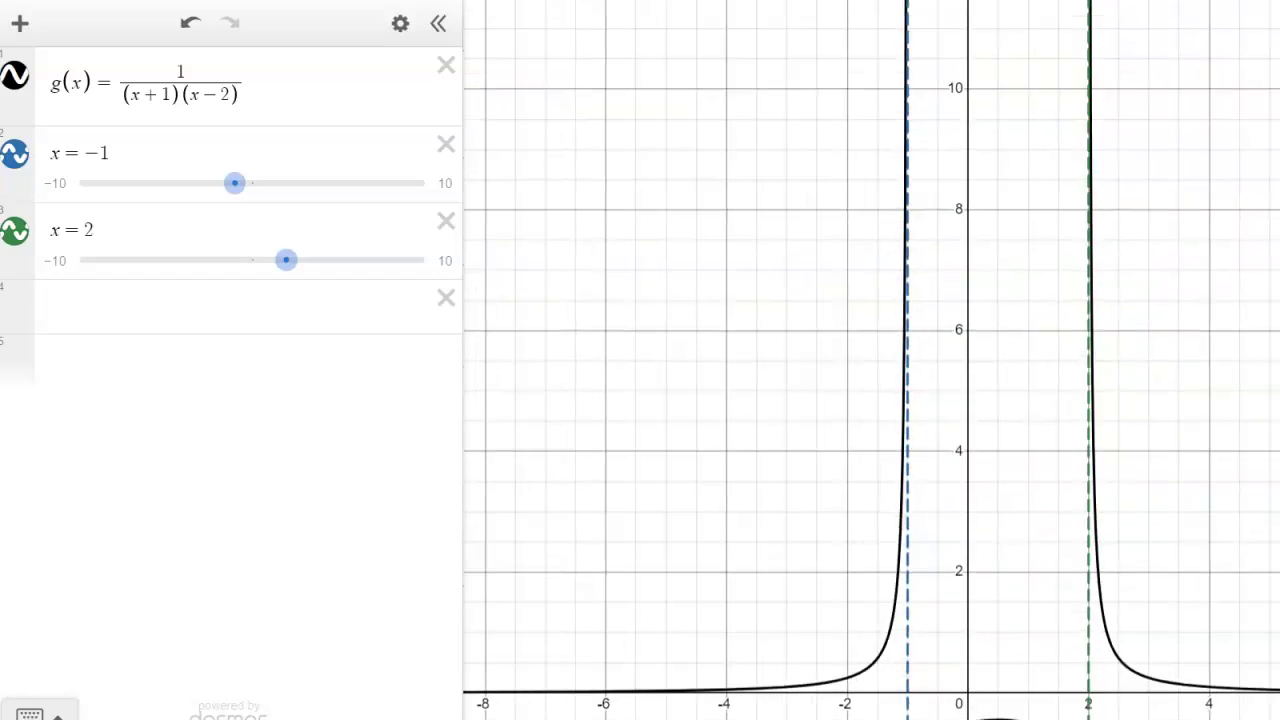
pyautogui.scroll(5, 866, 40)
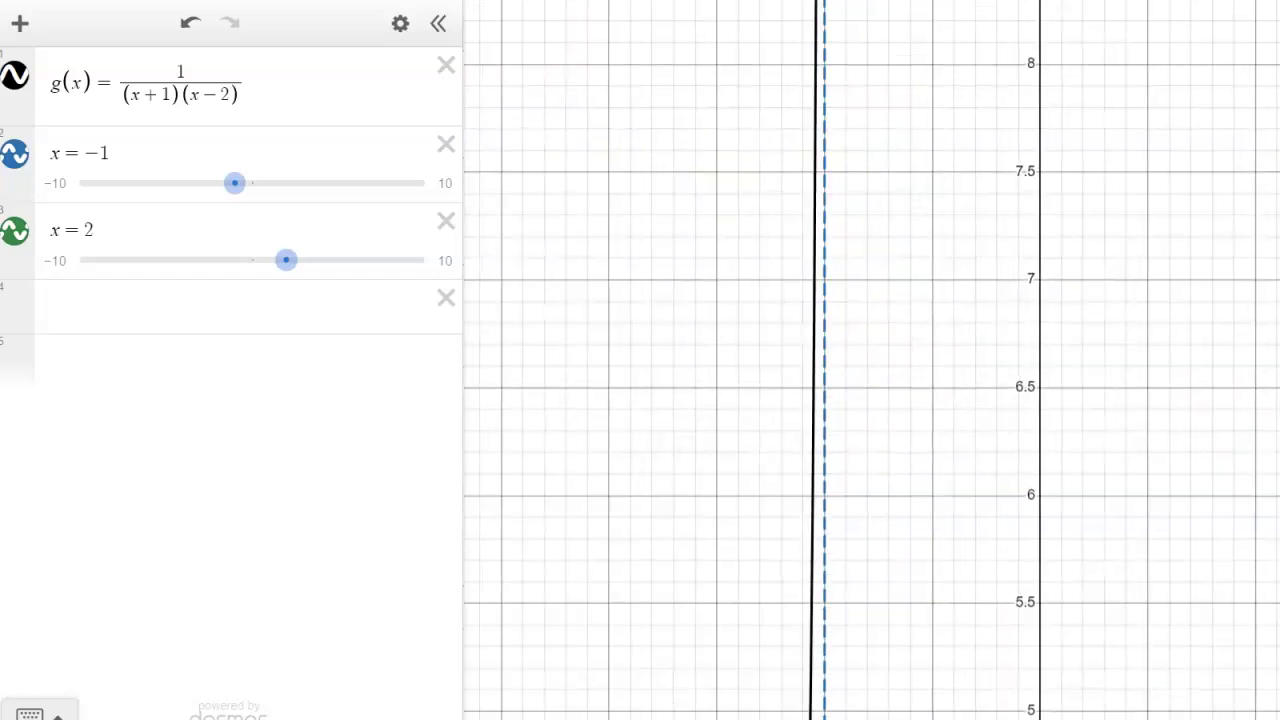
pyautogui.moveTo(866, 40); pyautogui.dragTo(887, 700)
pyautogui.moveTo(866, 200); pyautogui.dragTo(889, 485)
pyautogui.scroll(5, 998, 366)
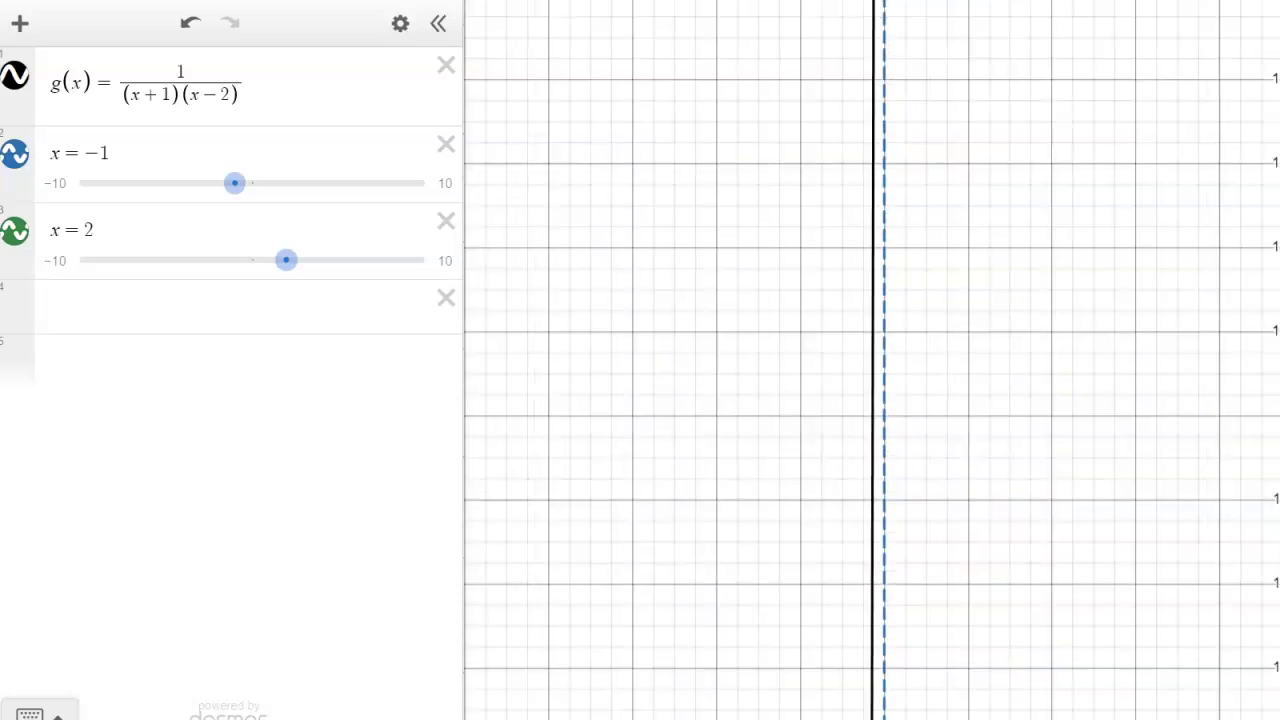
pyautogui.scroll(3, 883, 360)
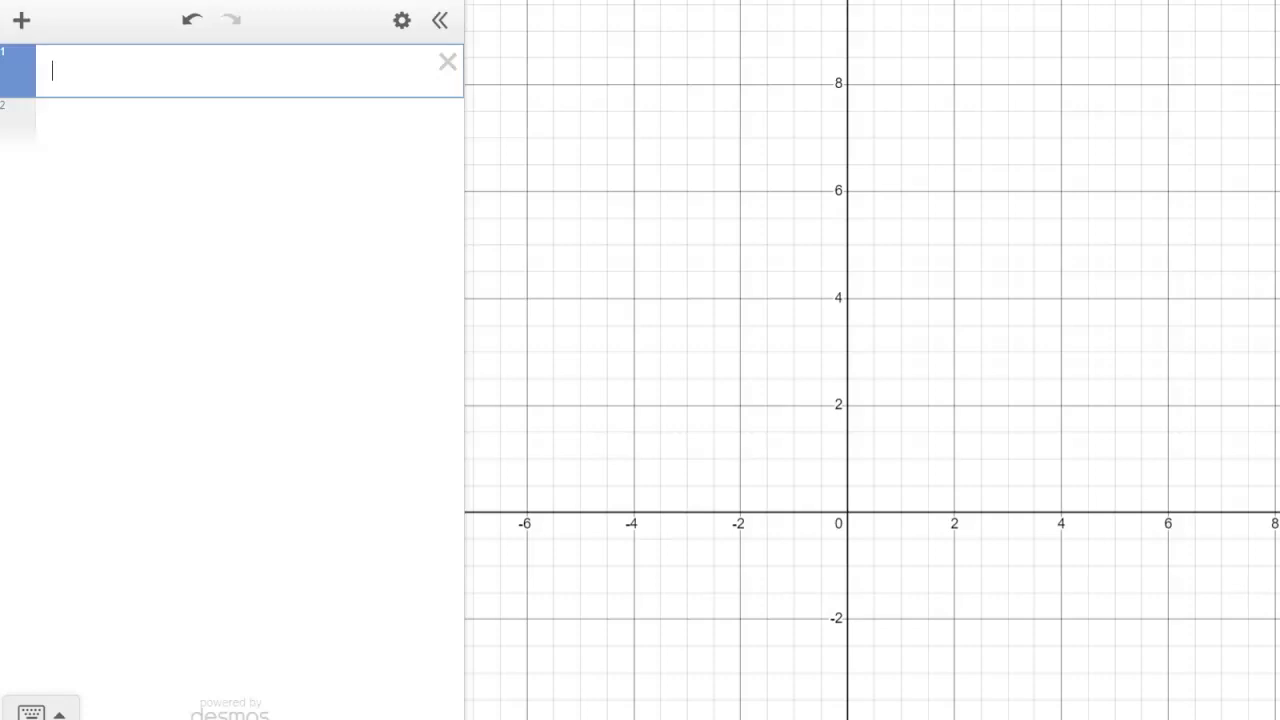
# Step: Define the function f(x) = x^2 - 4 in the empty first expression
pyautogui.write('f(x) ')
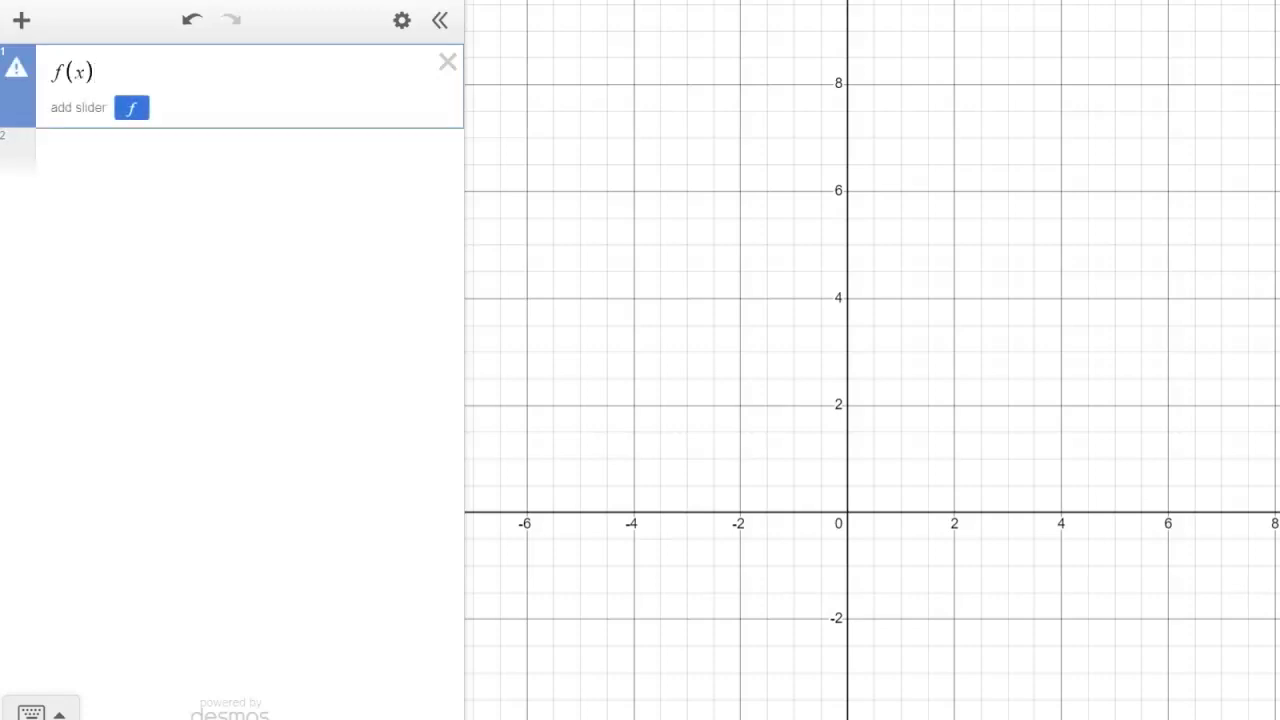
pyautogui.write('= x')
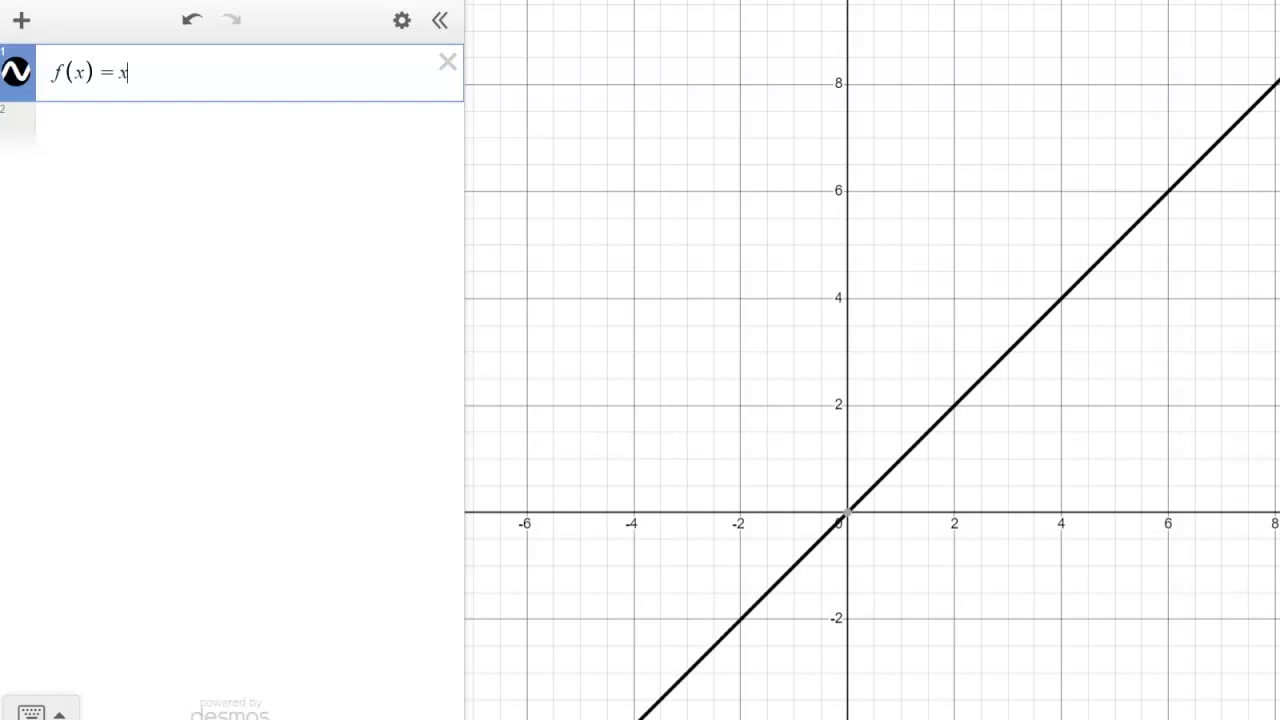
pyautogui.write('^')
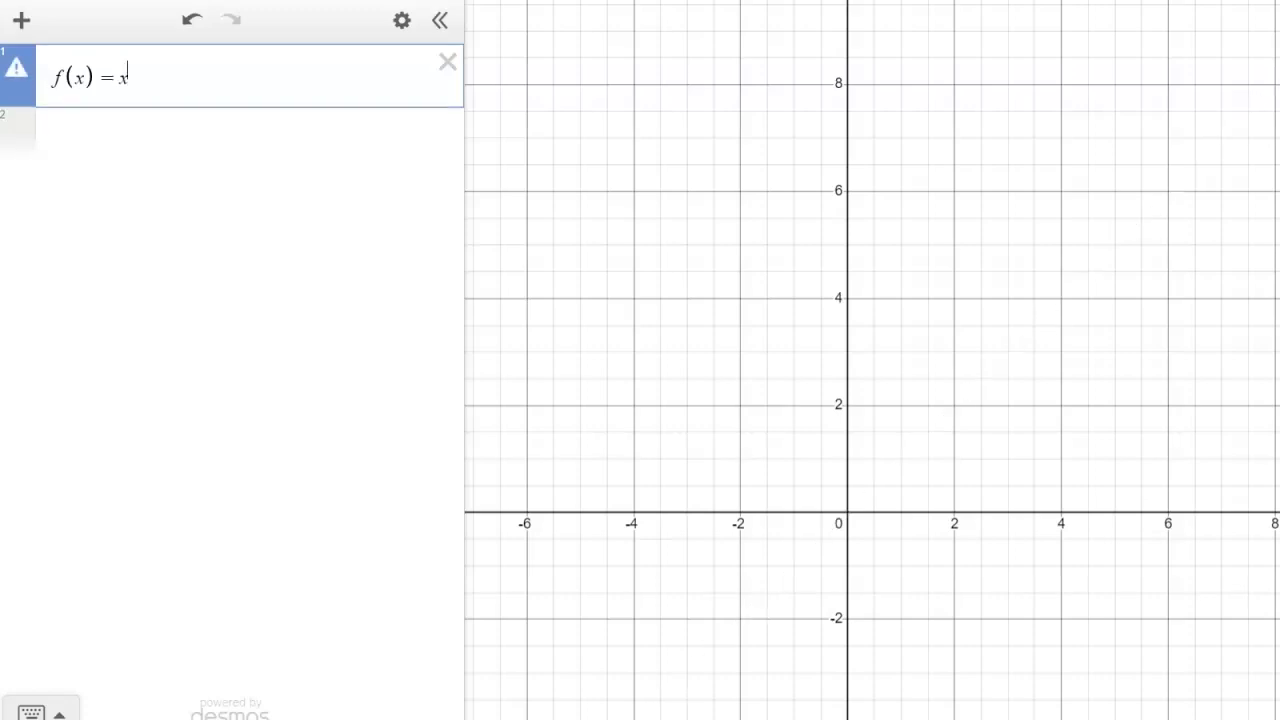
pyautogui.write('2')
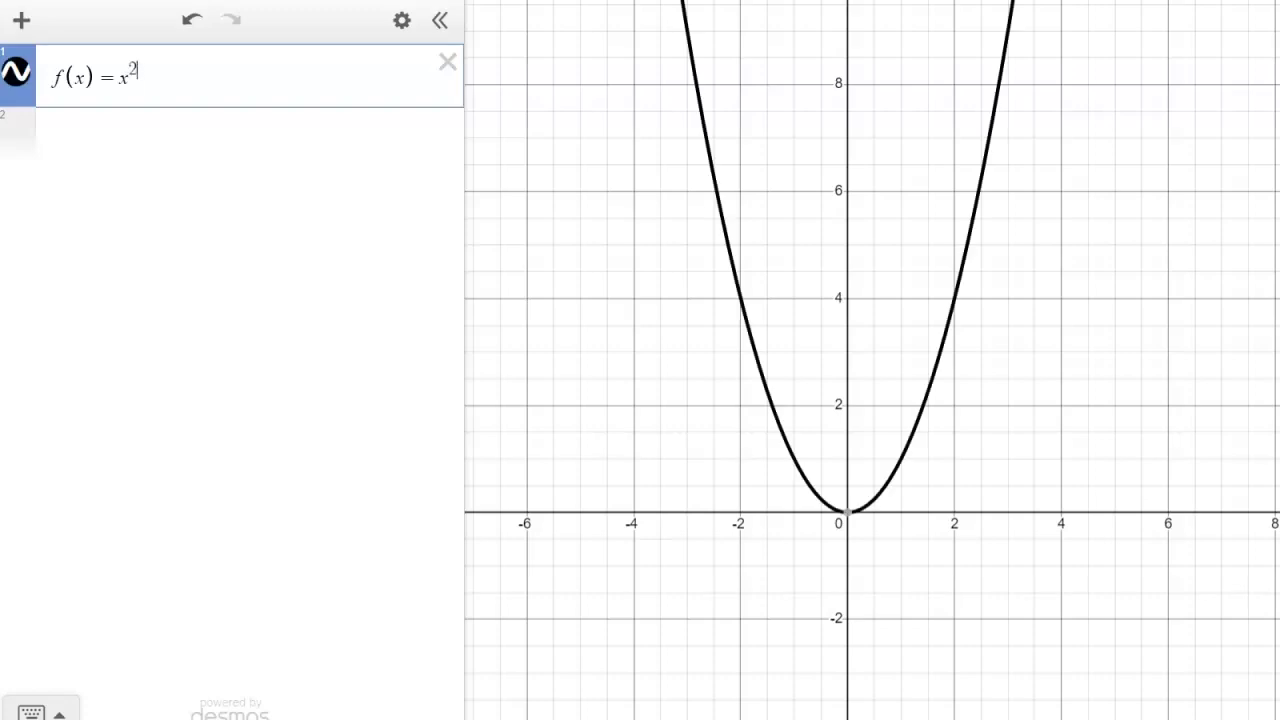
pyautogui.press('Right')
pyautogui.write('-4')
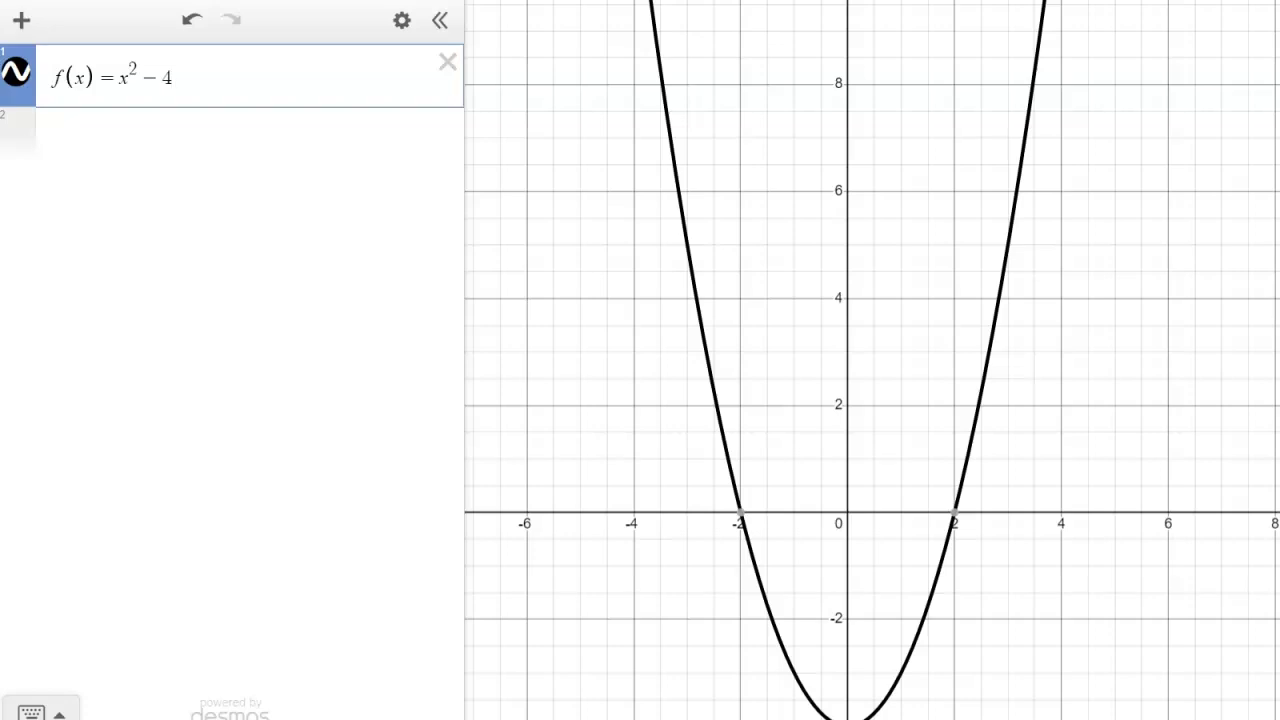
pyautogui.write('/x')
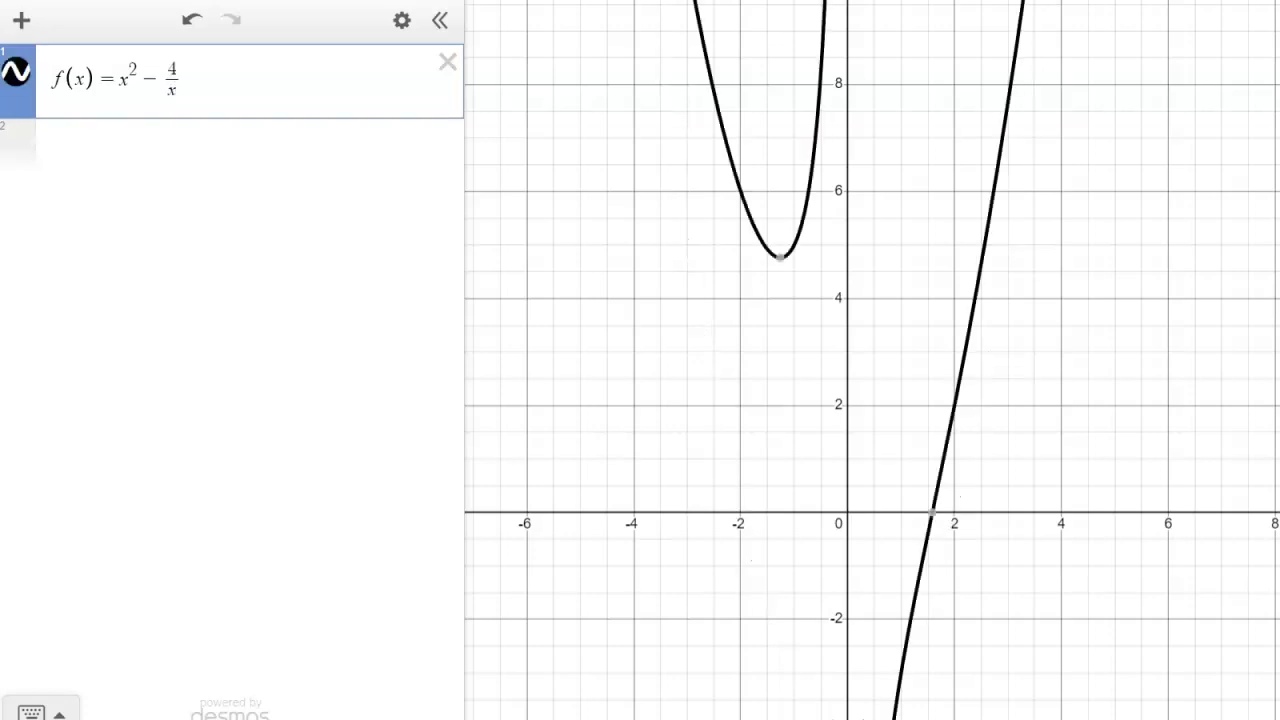
pyautogui.write('-2')
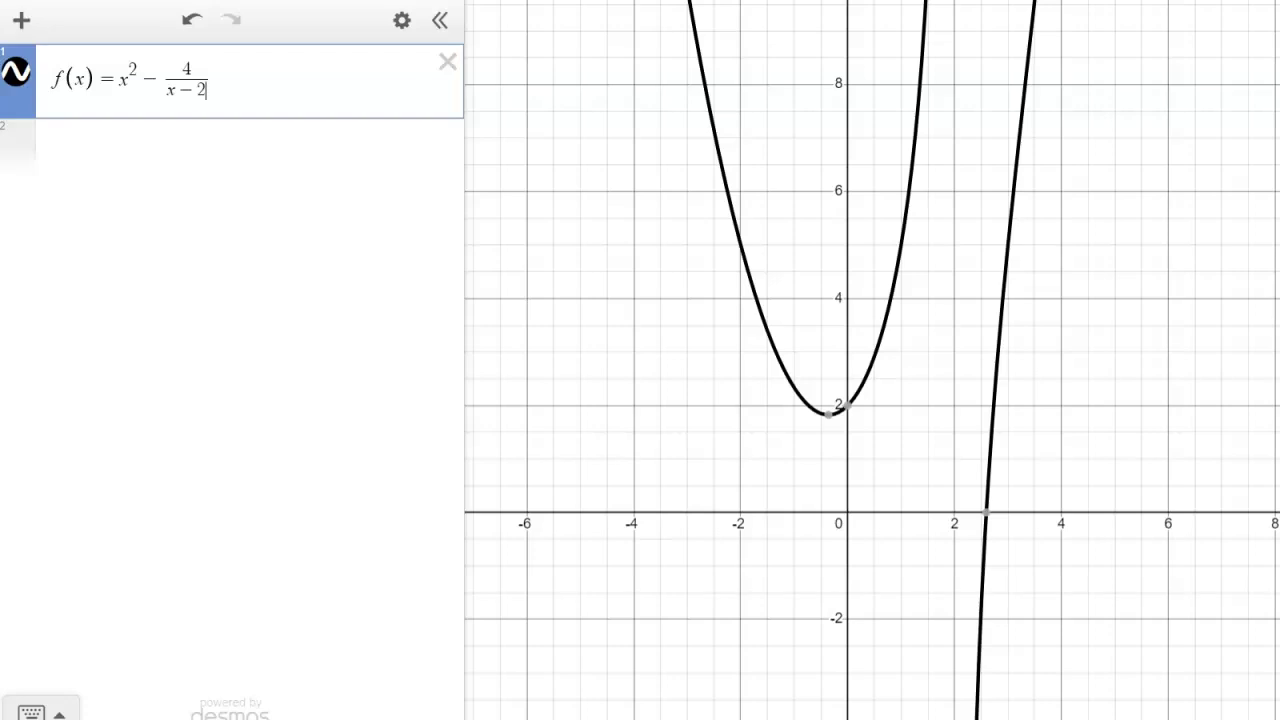
pyautogui.press('BackSpace')
pyautogui.press('BackSpace')
pyautogui.press('BackSpace')
pyautogui.press('BackSpace')
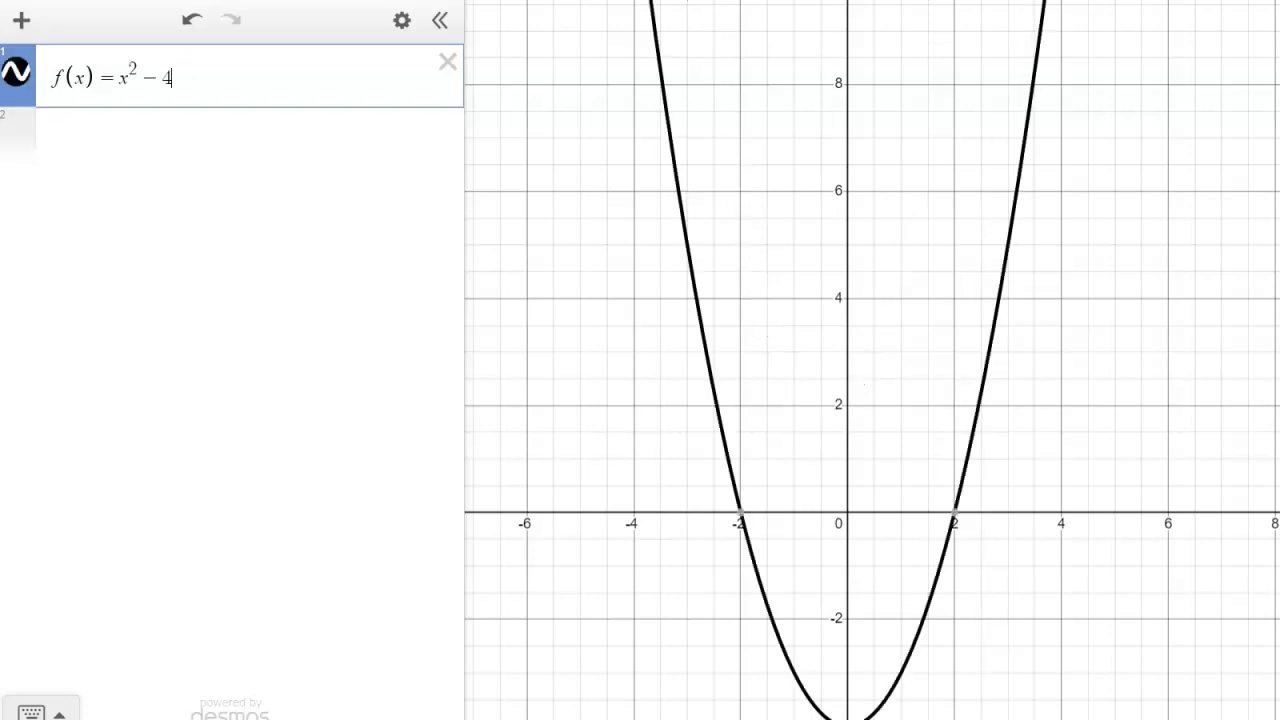
# Step: Enclose the whole right-hand side of f(x), x^2 - 4, in parentheses
pyautogui.write(')')
pyautogui.click(129, 79)
pyautogui.write('(')
pyautogui.press('Right')
pyautogui.press('Right')
pyautogui.press('Right')
pyautogui.press('Right')
pyautogui.press('Right')
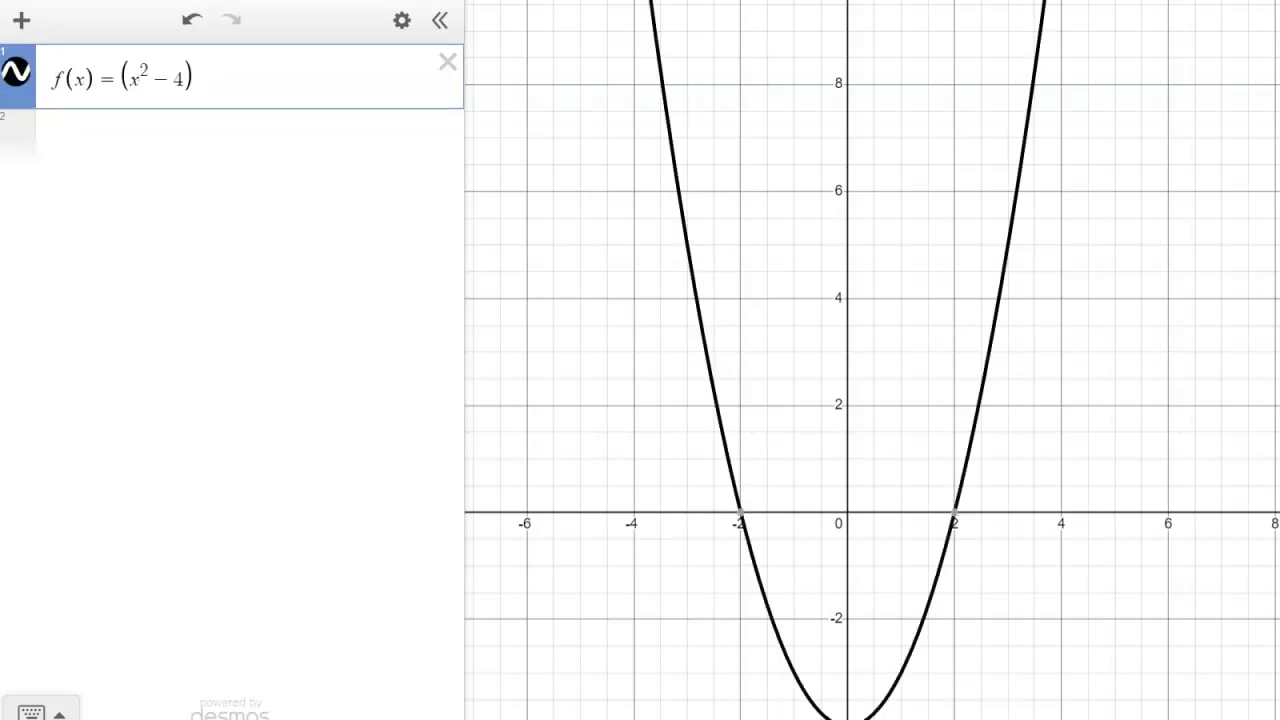
# Step: Turn f(x) into a fraction by dividing the parenthesized expression by x - 2
pyautogui.write('=')
pyautogui.press('BackSpace')
pyautogui.write('/')
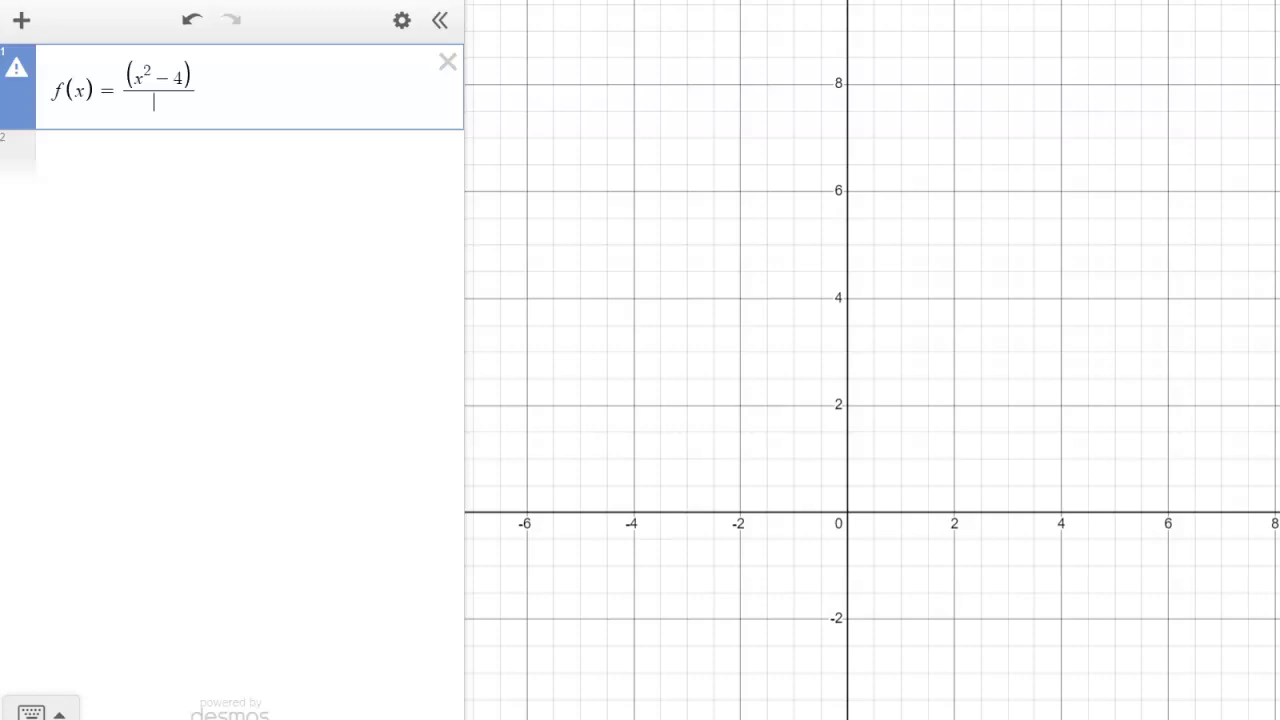
pyautogui.write('x')
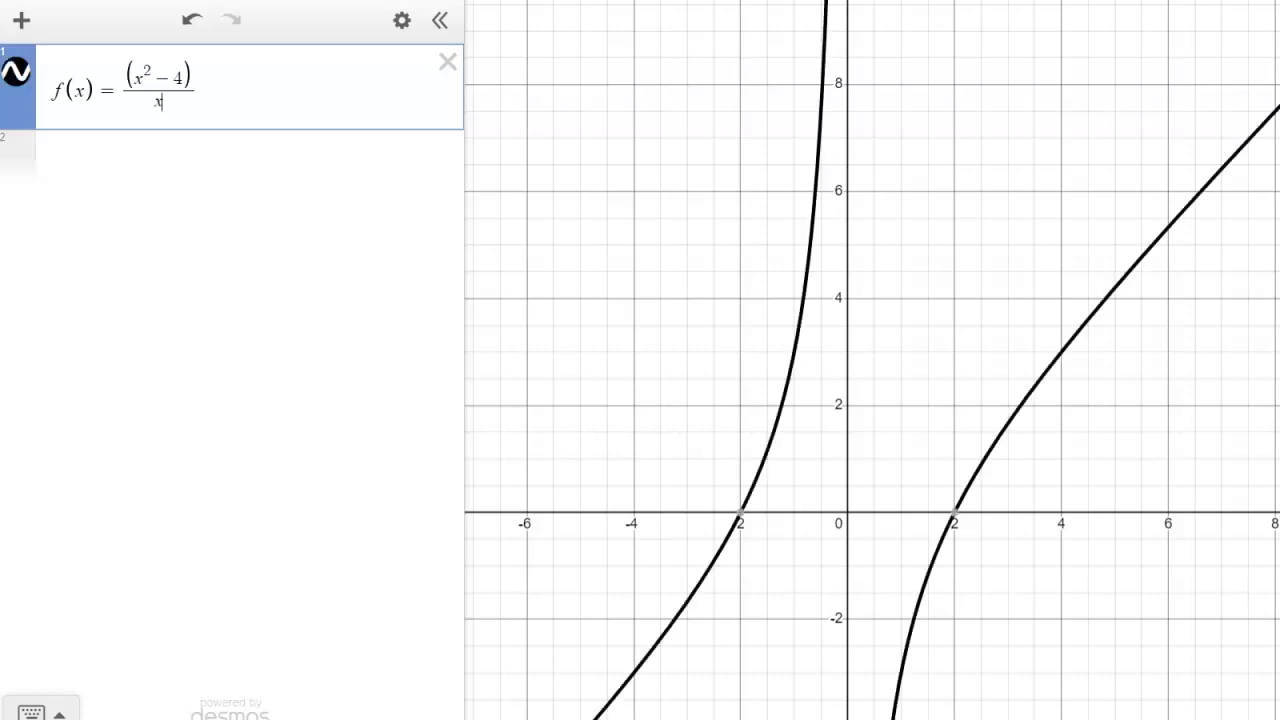
pyautogui.write('-2')
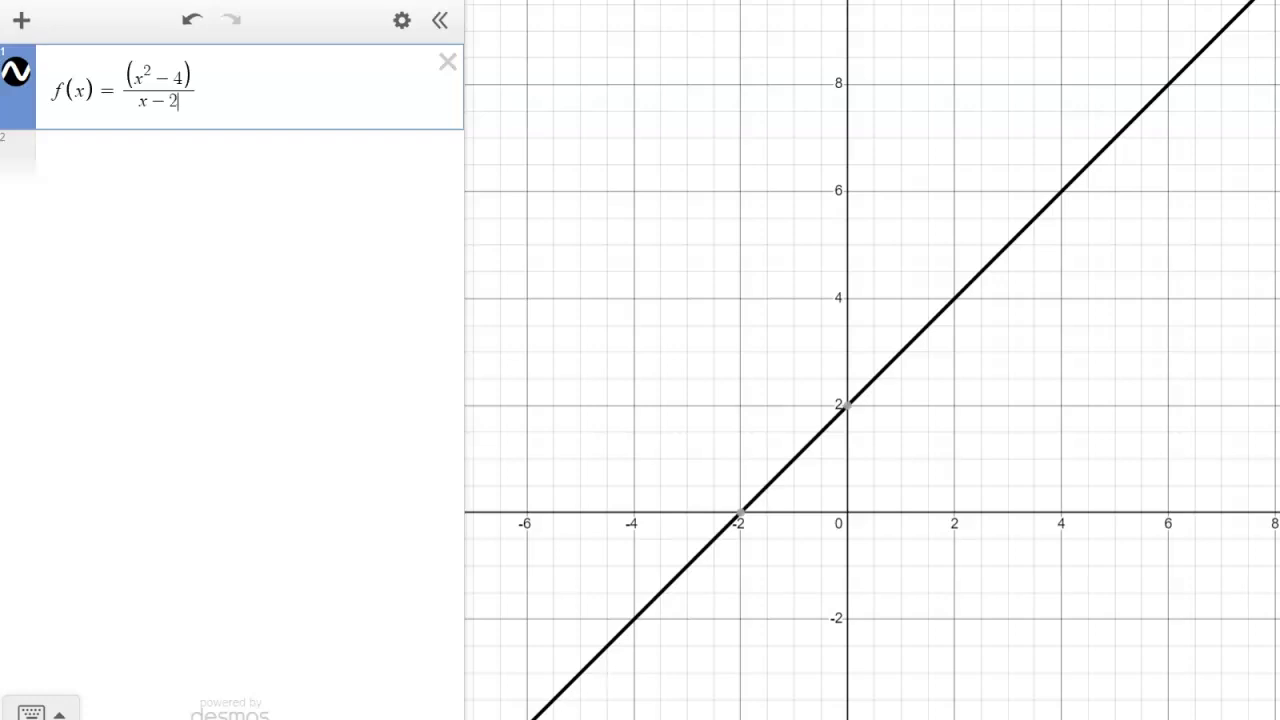
# Step: Remove the parentheses around the numerator of f(x) and trace the graph to its point at x = 2
pyautogui.click(191, 77)
pyautogui.press('BackSpace')
pyautogui.click(151, 78)
pyautogui.press('Left')
pyautogui.press('Left')
pyautogui.press('BackSpace')
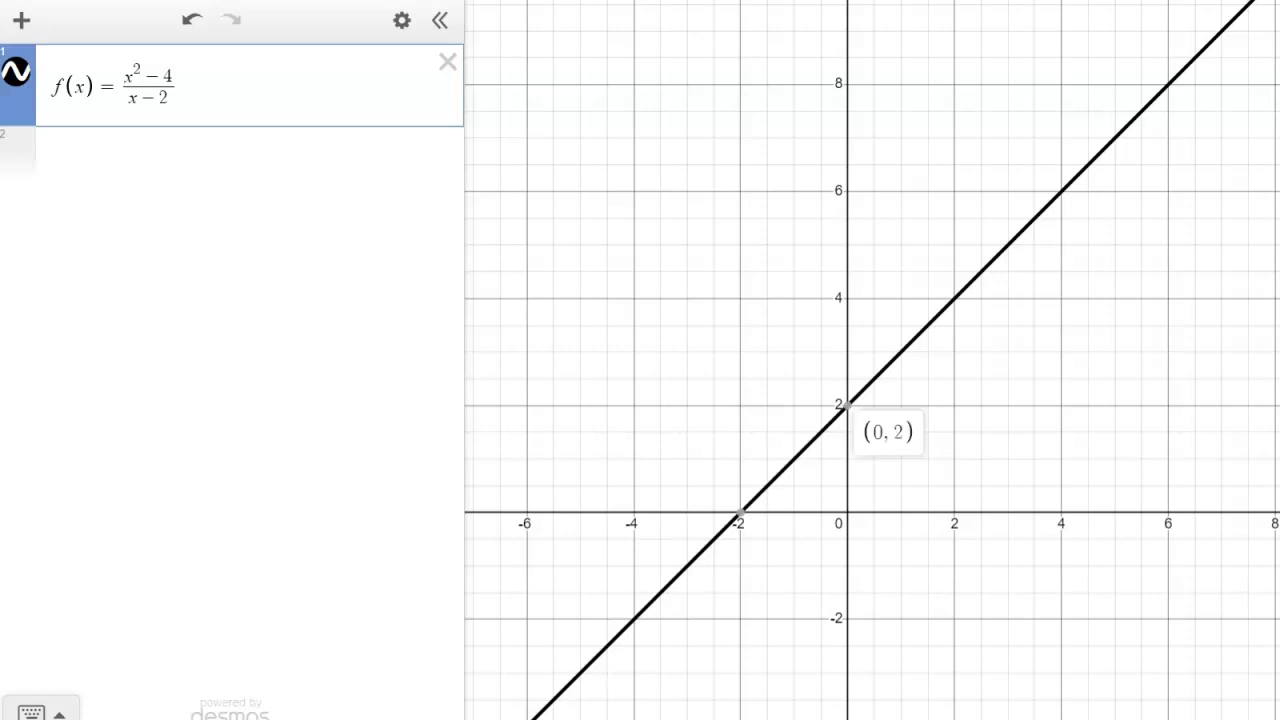
pyautogui.moveTo(849, 403); pyautogui.dragTo(955, 298)
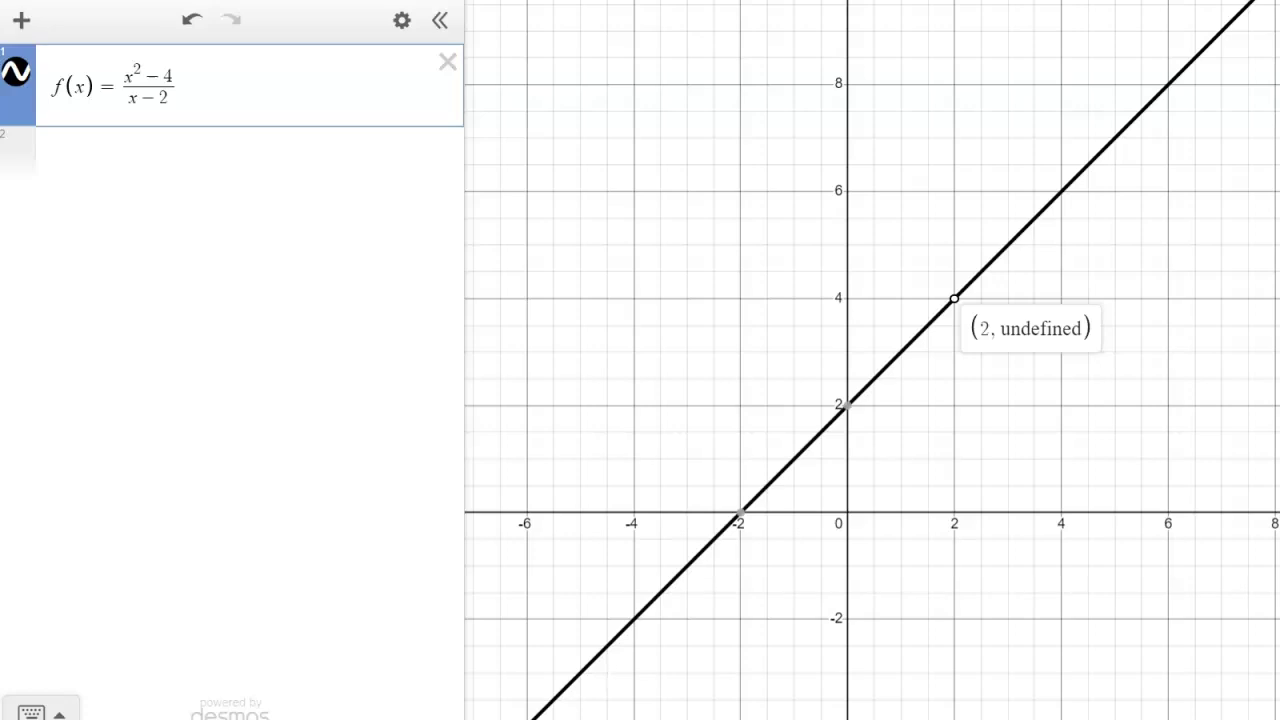
# Step: Define g(x) = (x+2)(x-2)/(x-2) as a fraction in the second expression
pyautogui.click(52, 154)
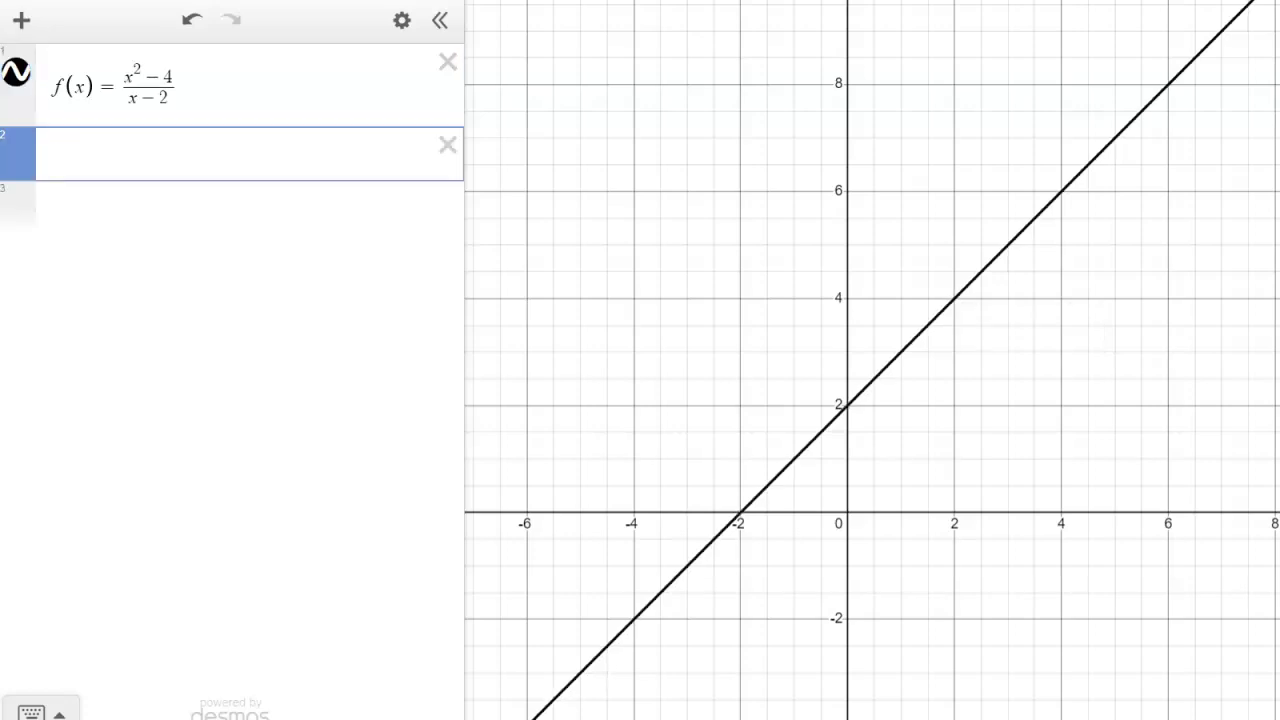
pyautogui.write('g(s)')
pyautogui.press('Left')
pyautogui.press('BackSpace')
pyautogui.write('x')
pyautogui.press('Right')
pyautogui.write('=')
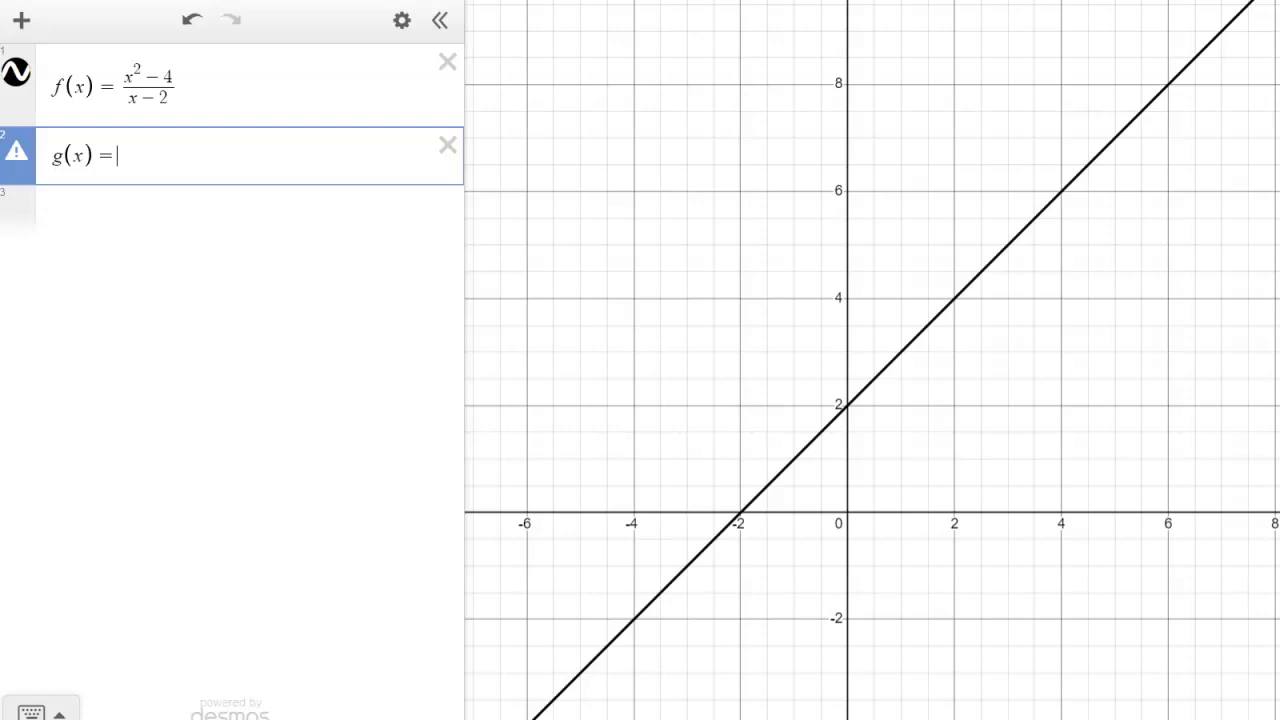
pyautogui.write('(x+2')
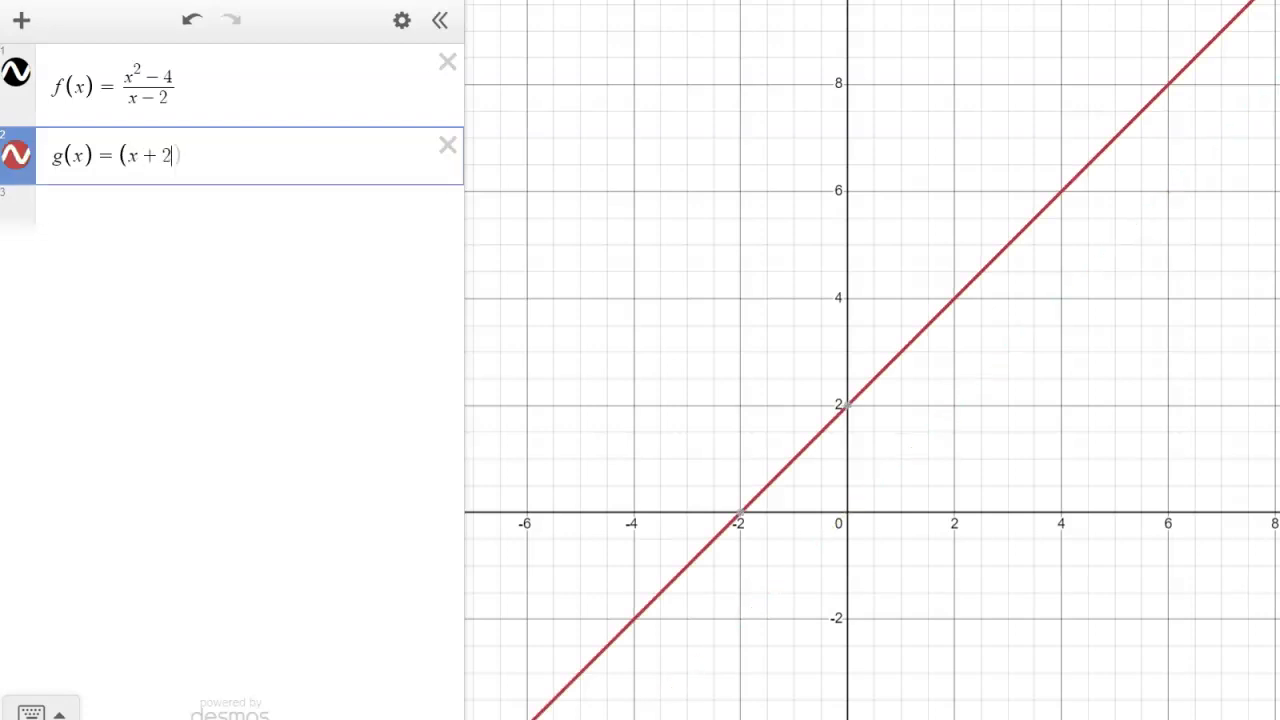
pyautogui.write(')(x')
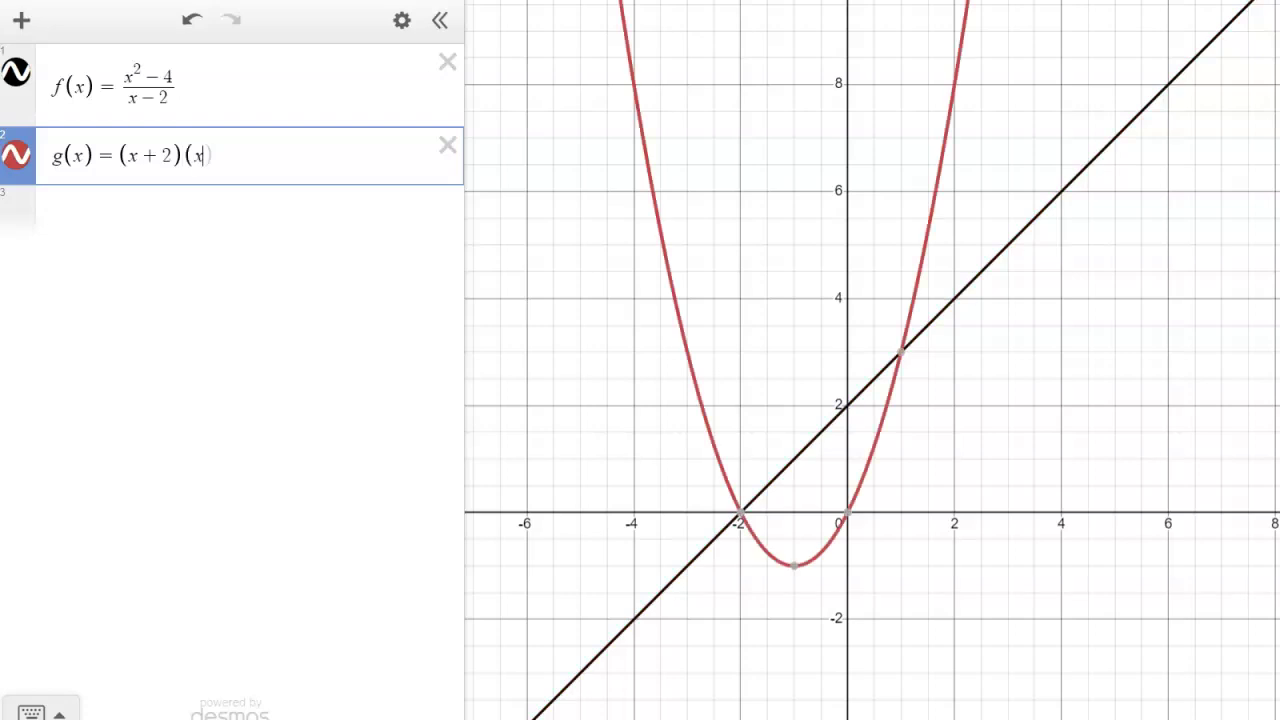
pyautogui.write('-2)/')
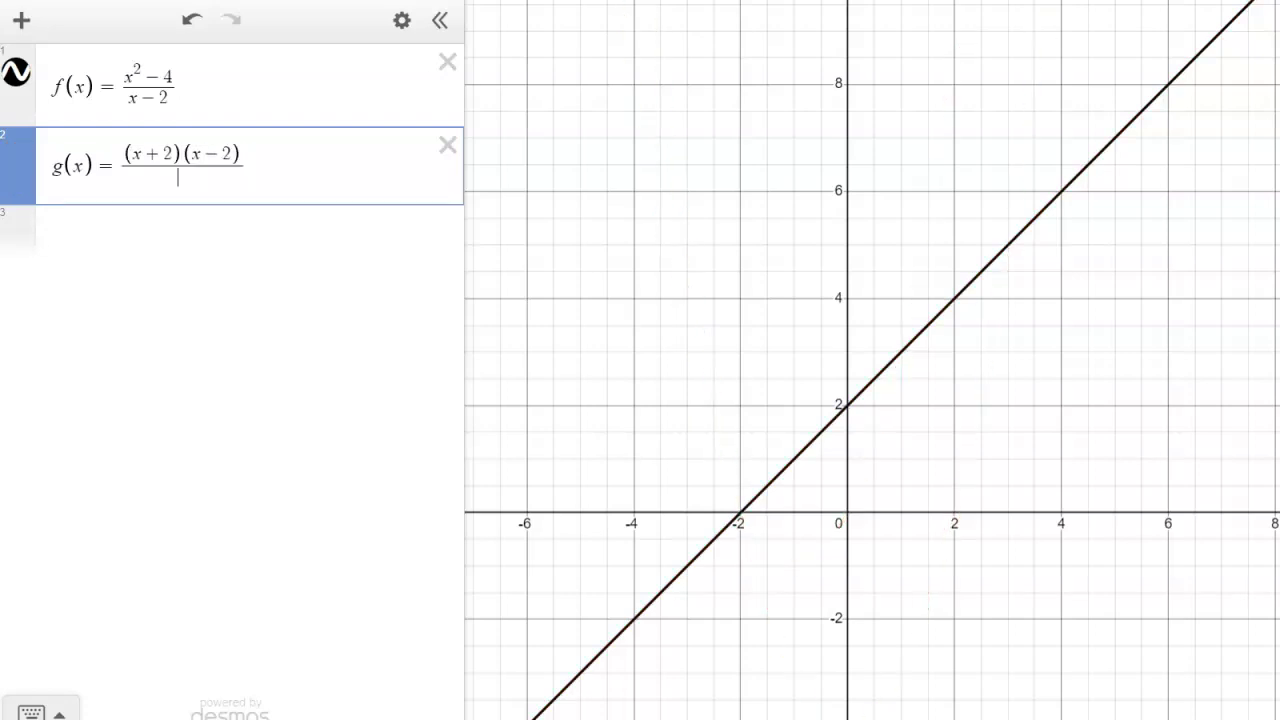
pyautogui.write('x-2')
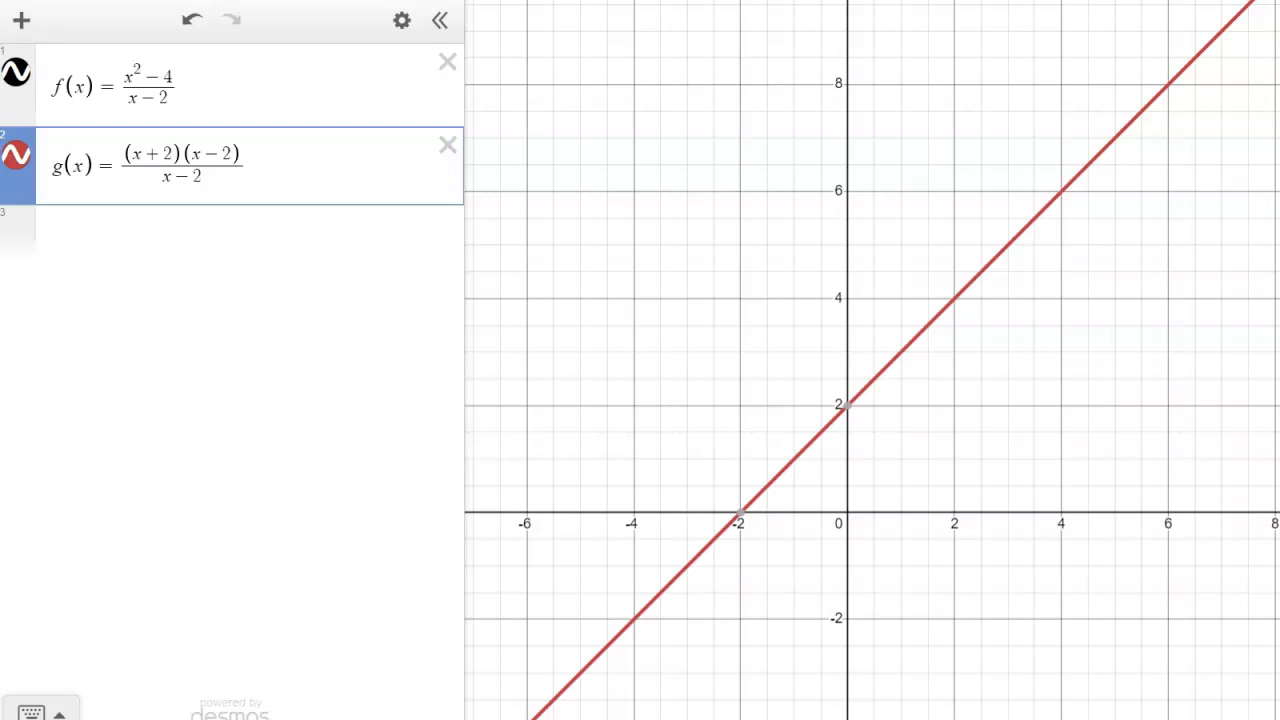
# Step: Hide the graph of f(x) and trace g(x) from its y-intercept to the point at x = 2
pyautogui.click(15, 71)
pyautogui.click(847, 405)
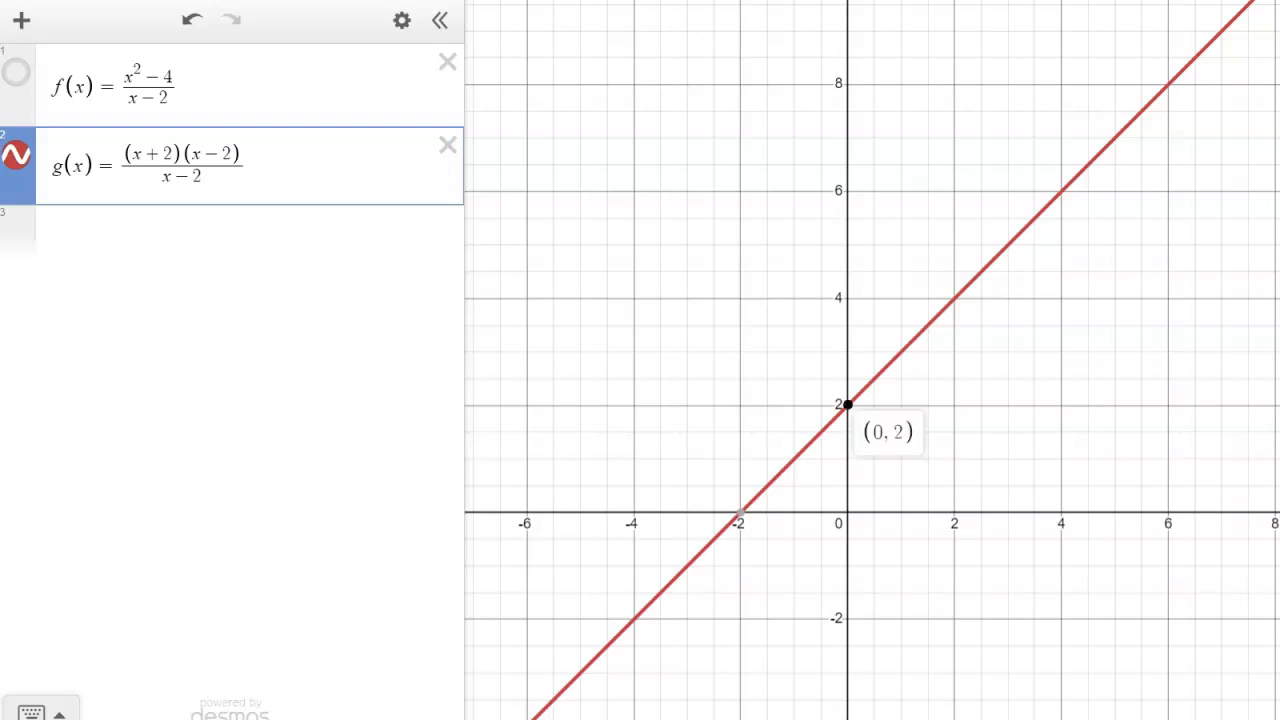
pyautogui.moveTo(934, 318); pyautogui.dragTo(954, 298)
# Step: Define h(x) = x + 2 as the third expression
pyautogui.click(52, 232)
pyautogui.write('g')
pyautogui.press('BackSpace')
pyautogui.write('h(x) ')
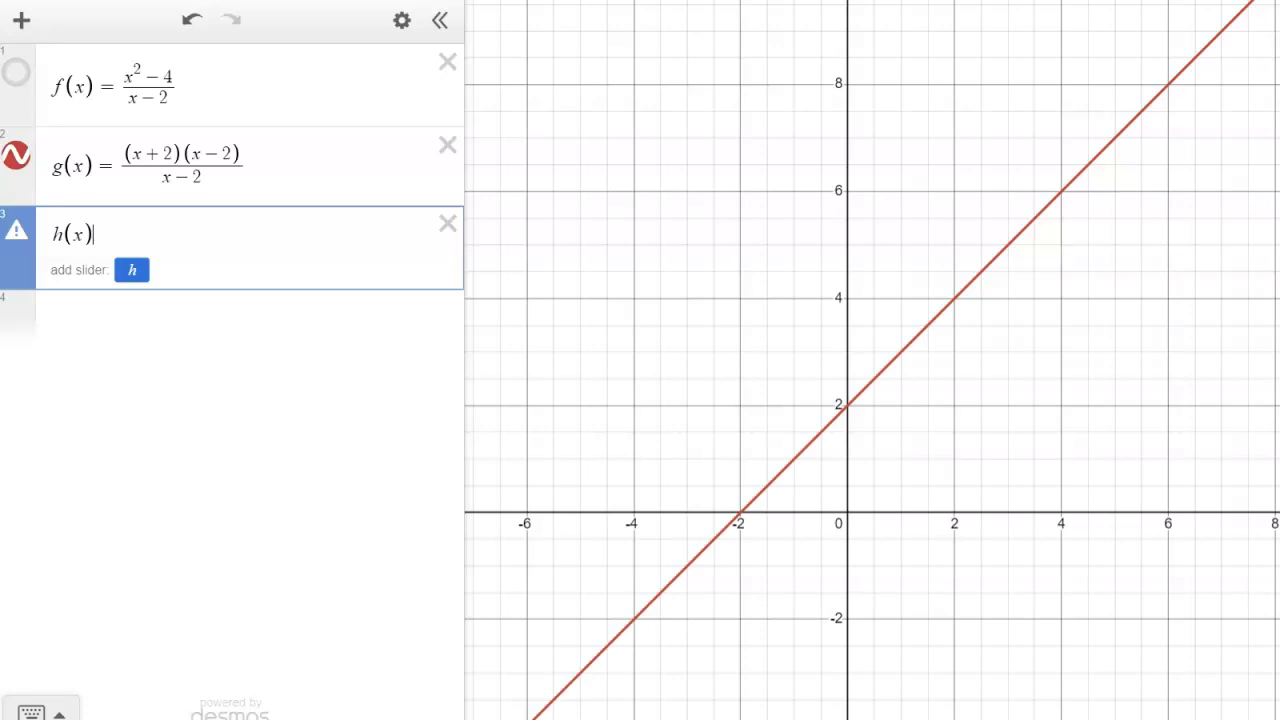
pyautogui.write('= ')
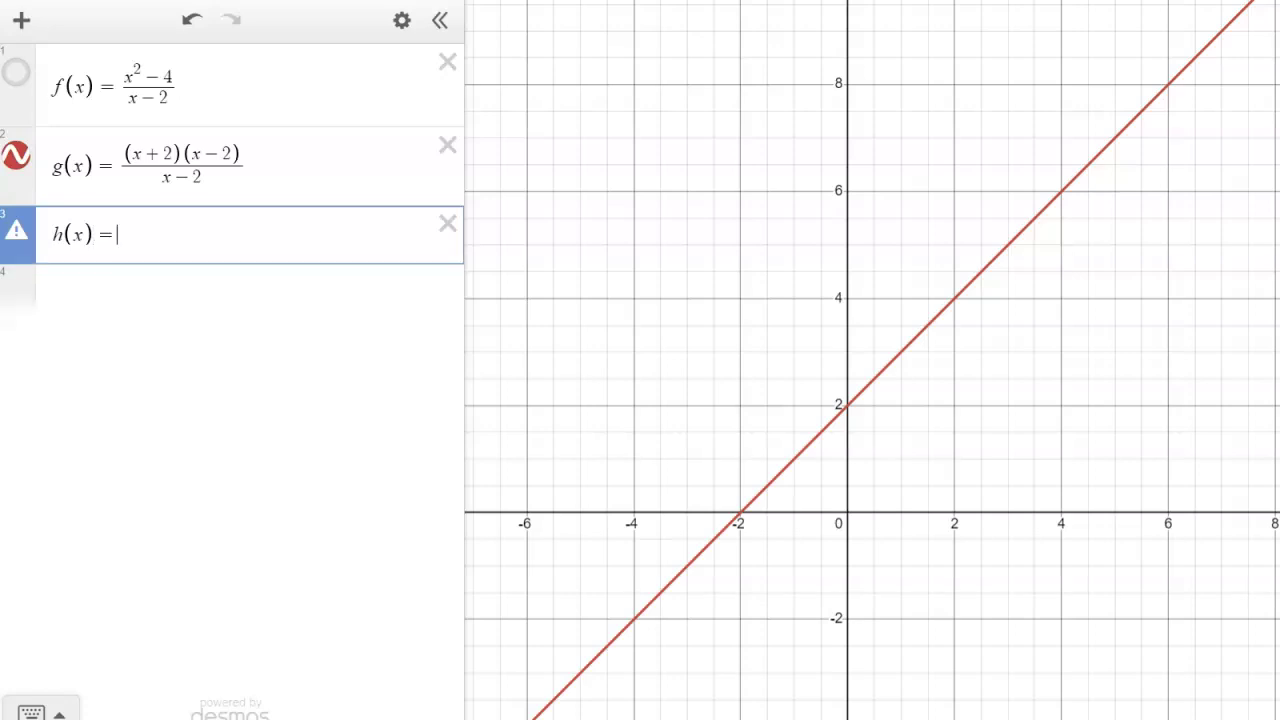
pyautogui.write('x + 2')
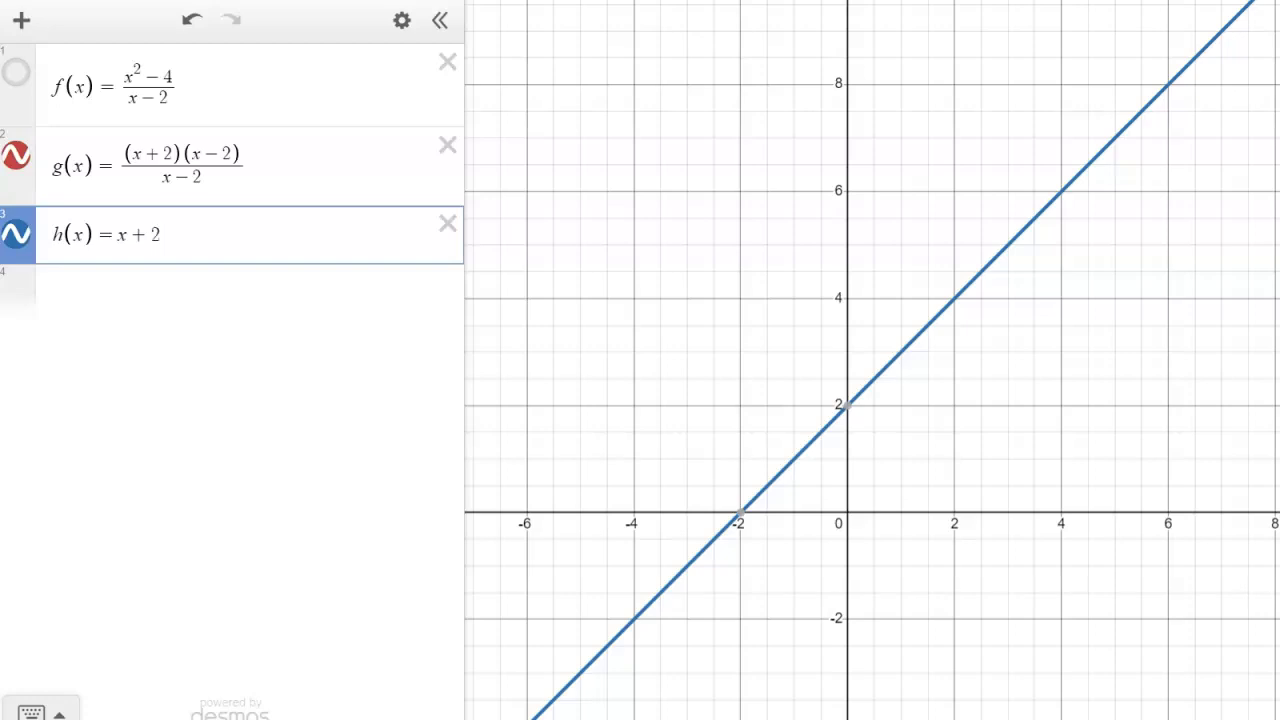
# Step: Hide the graph of g(x) and trace h(x) to its point at x = 2
pyautogui.click(15, 155)
pyautogui.moveTo(894, 357); pyautogui.dragTo(954, 298)
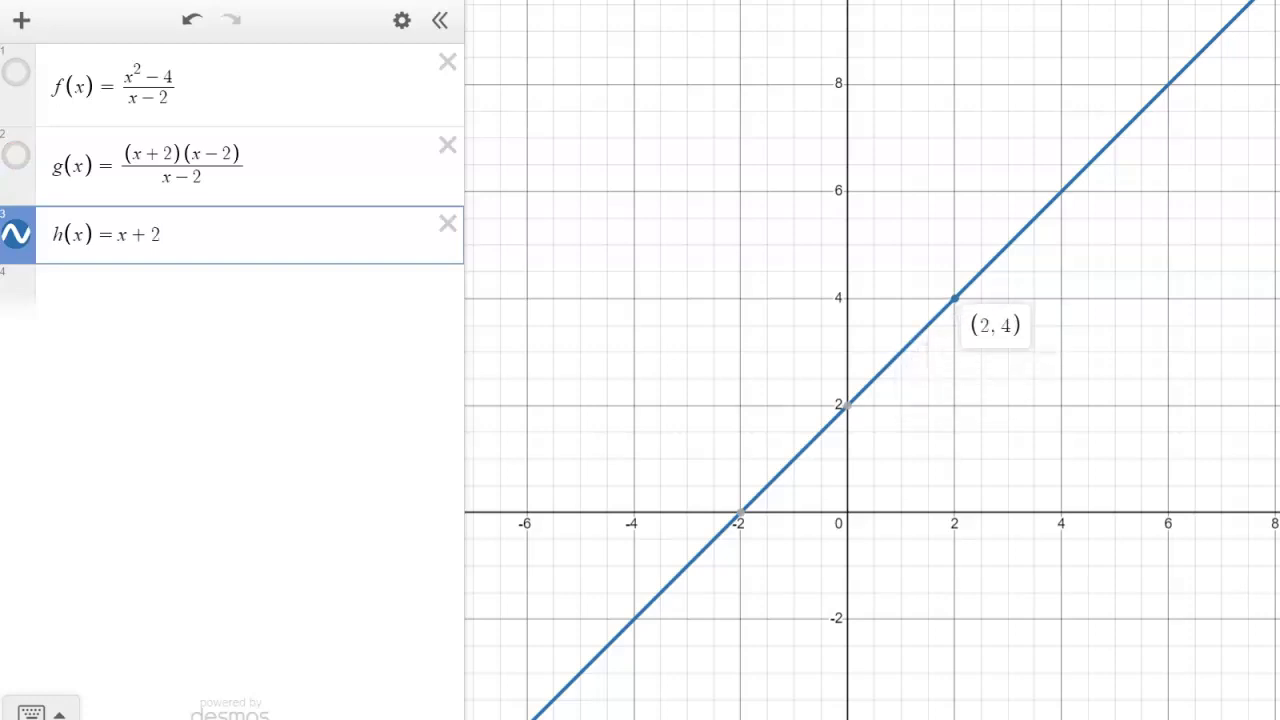
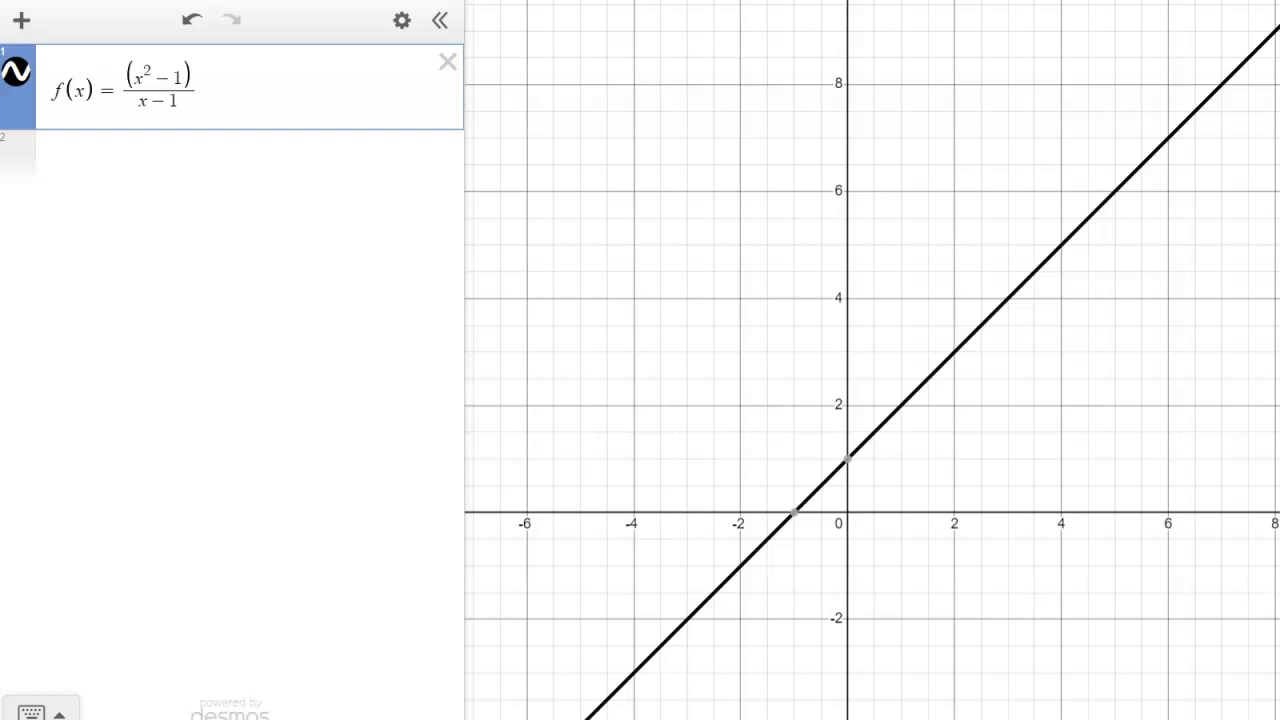
# Step: Define g(x) = x + 1 as the second expression, below f(x) = (x^2 - 1)/(x - 1)
pyautogui.press('Return')
pyautogui.write('g(x)')
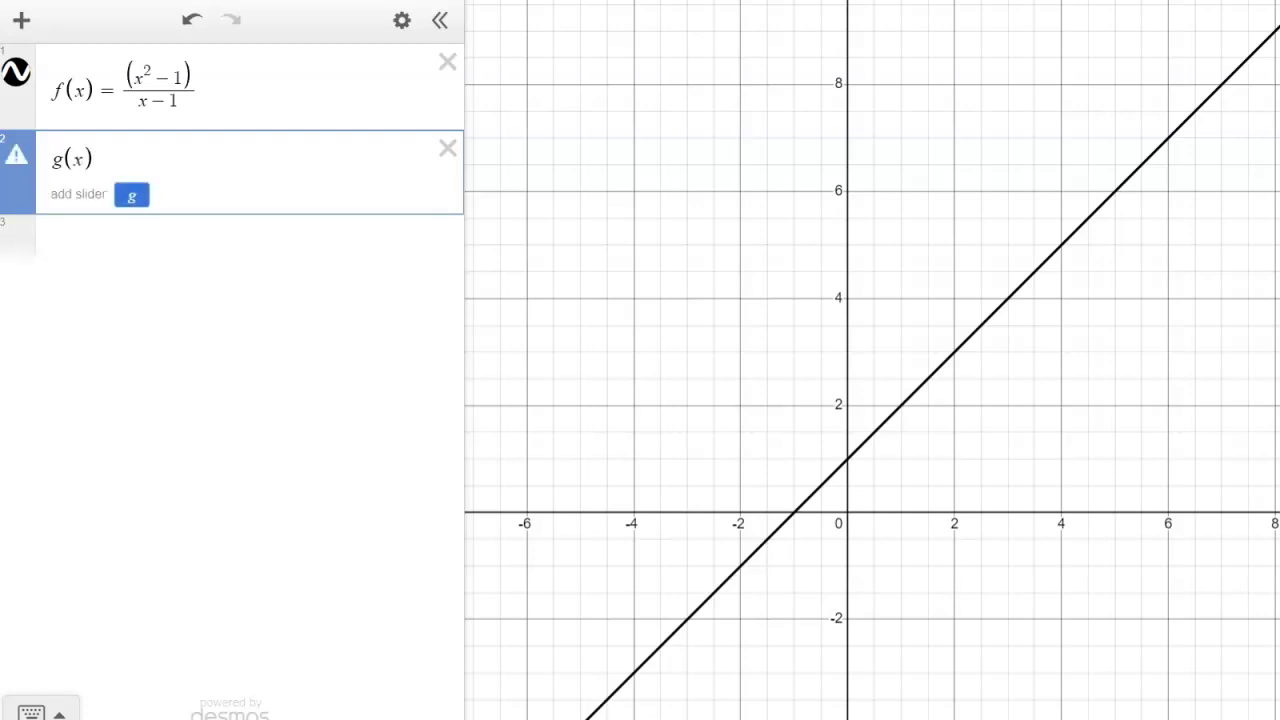
pyautogui.write('=x+1')
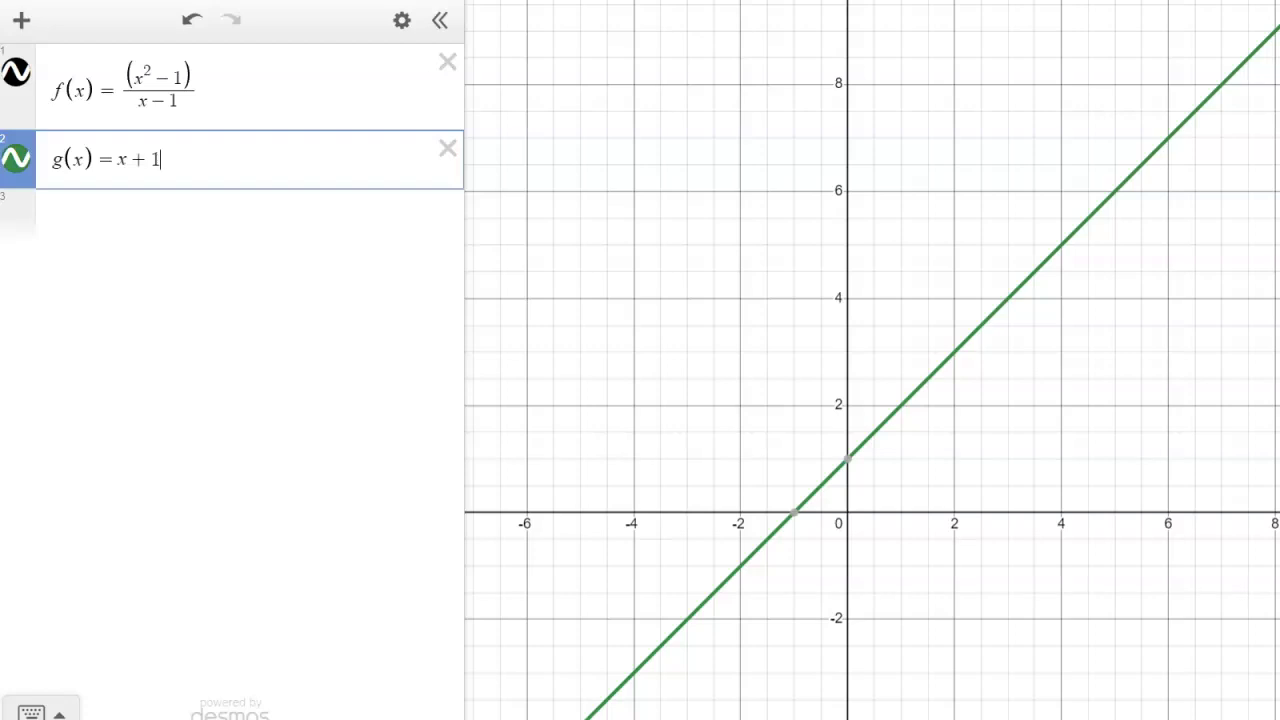
# Step: Hide the graph of g(x) = x + 1 and inspect the point of f(x) at x = 1
pyautogui.click(16, 158)
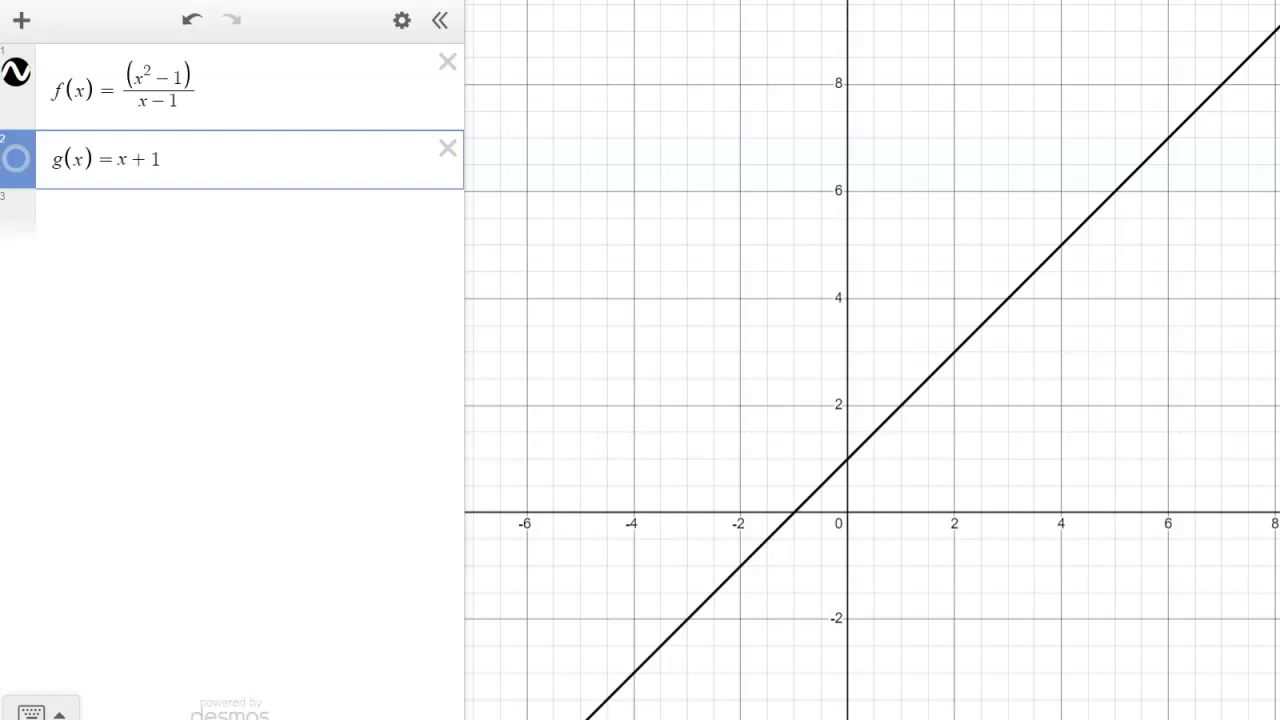
pyautogui.click(900, 405)
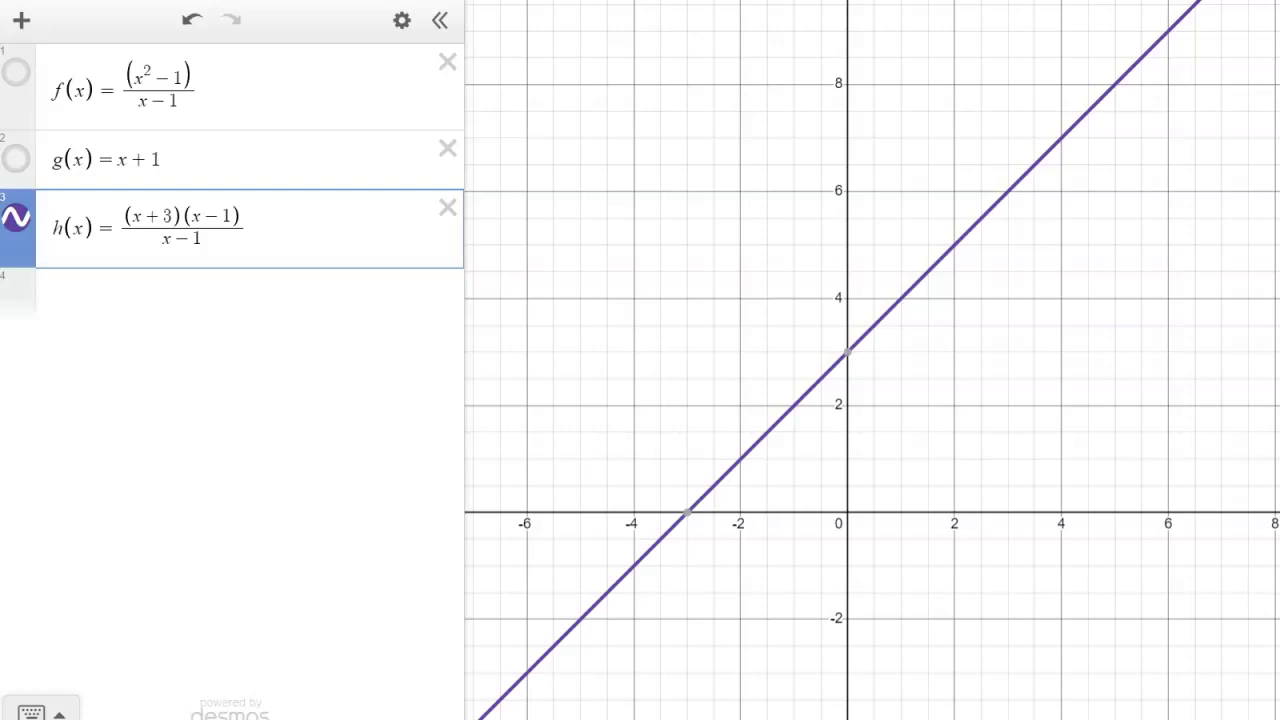
# Step: Trace the graph of h(x) = (x+3)(x-1)/(x-1) to its point at exactly x = 1
pyautogui.click(900, 299)
pyautogui.moveTo(900, 298); pyautogui.dragTo(902, 296)
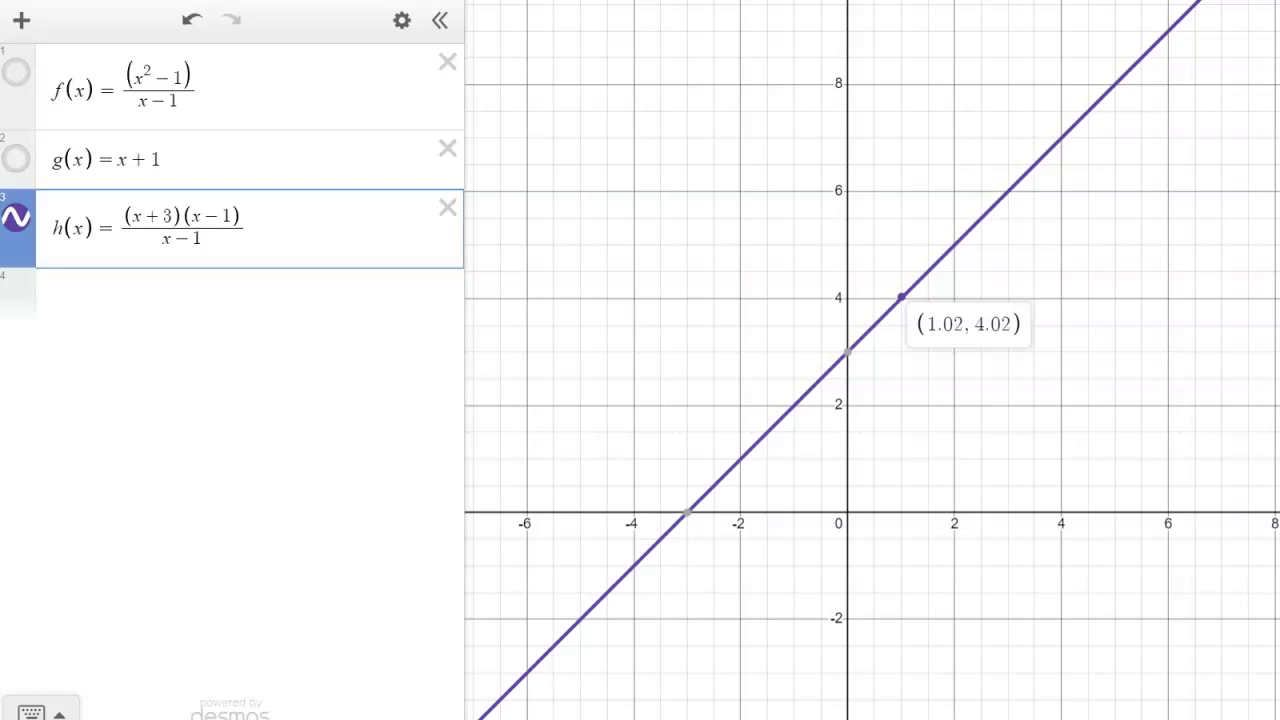
pyautogui.moveTo(901, 297); pyautogui.dragTo(901, 297)
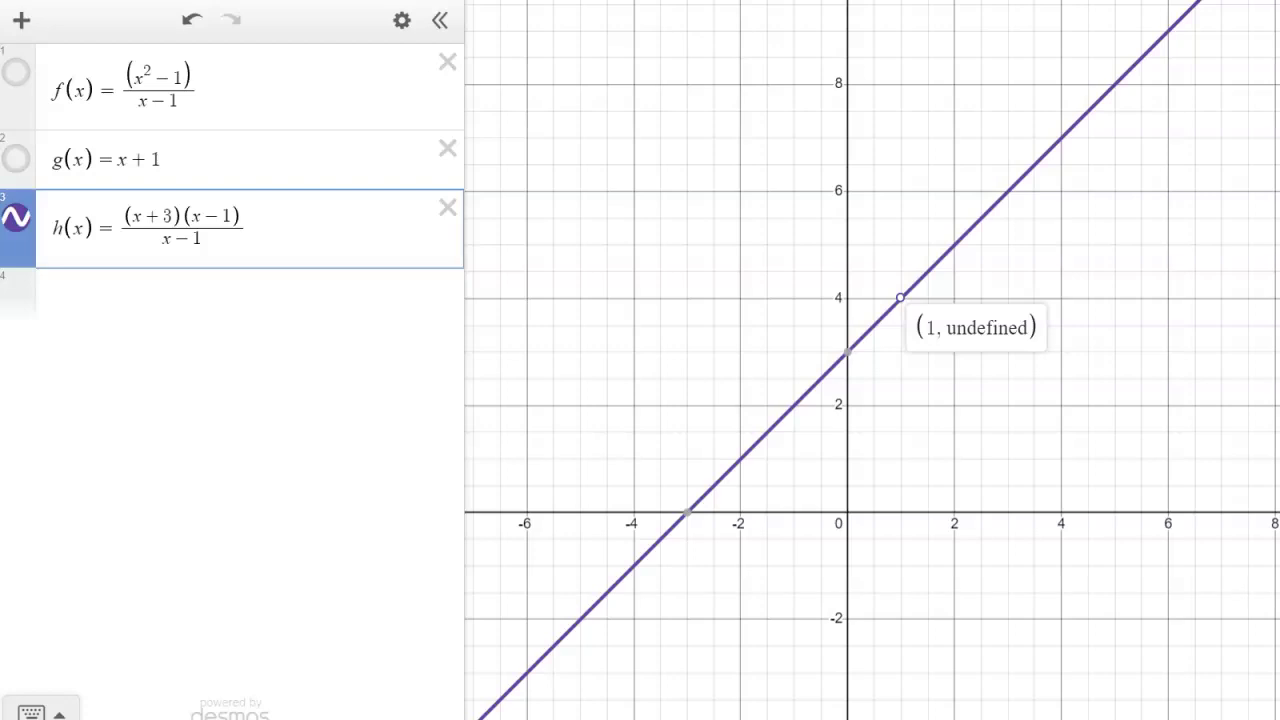
pyautogui.moveTo(901, 297); pyautogui.dragTo(901, 297)
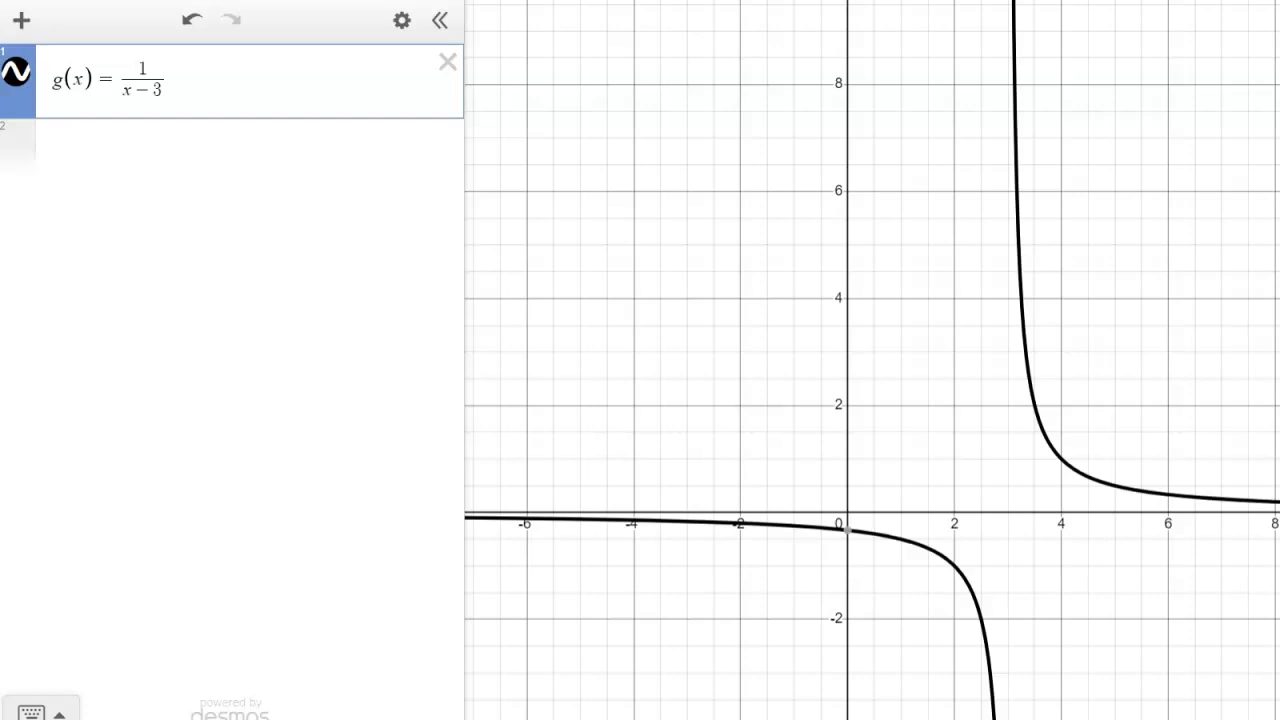
# Step: Add the vertical line x = 3 as the second expression, below g(x) = 1/(x - 3)
pyautogui.click(52, 146)
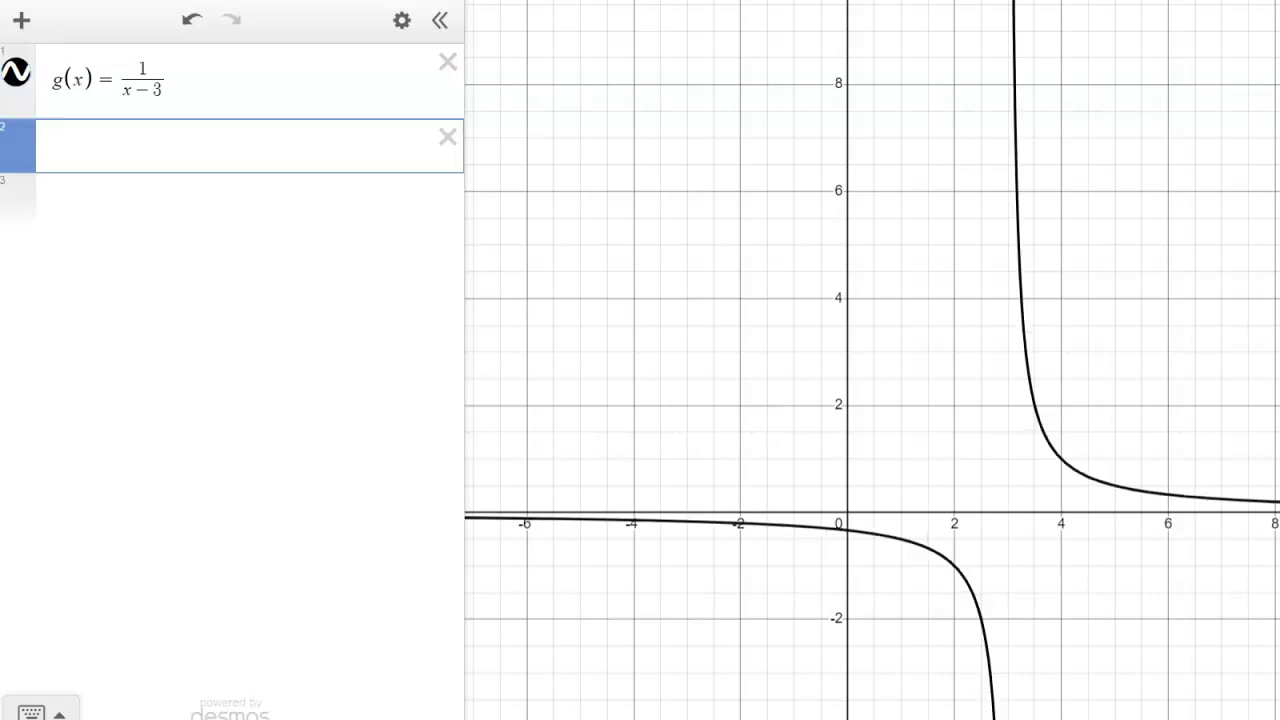
pyautogui.write('x+')
pyautogui.press('BackSpace')
pyautogui.write('= 3')
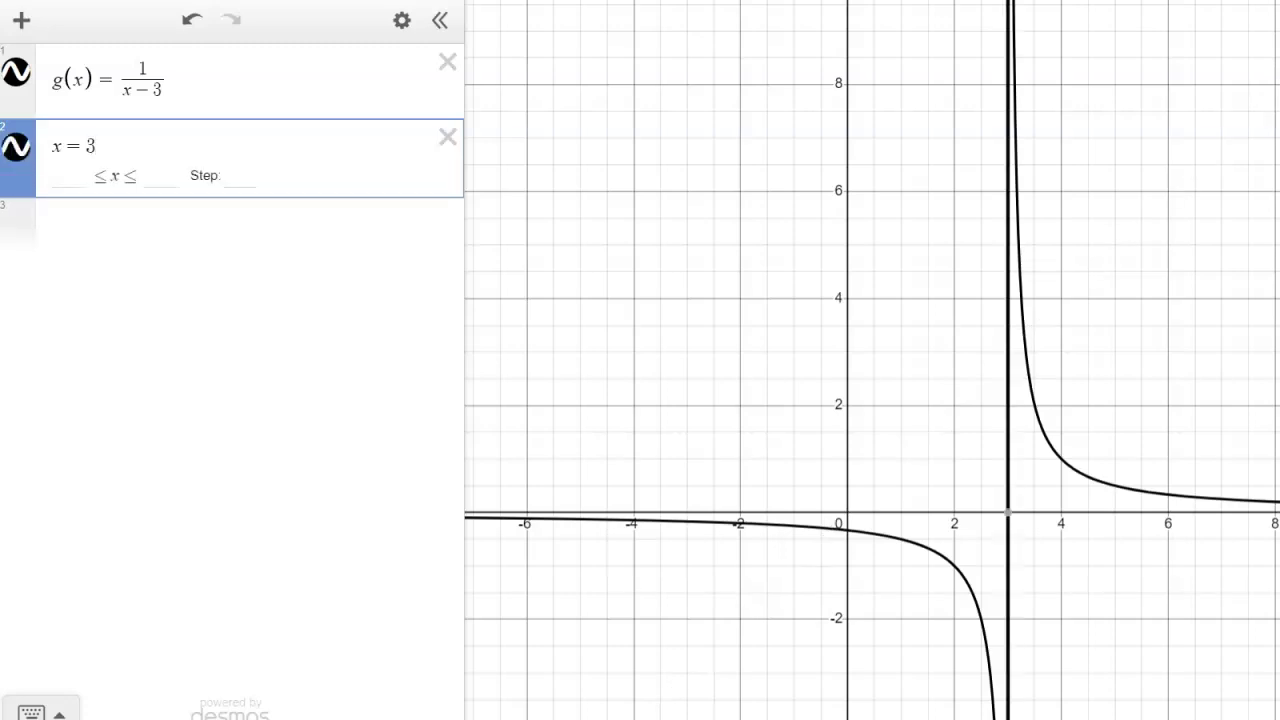
# Step: Style the line x = 3 as a blue dashed line and finish editing the expression list
pyautogui.click(401, 20)
pyautogui.click(16, 147)
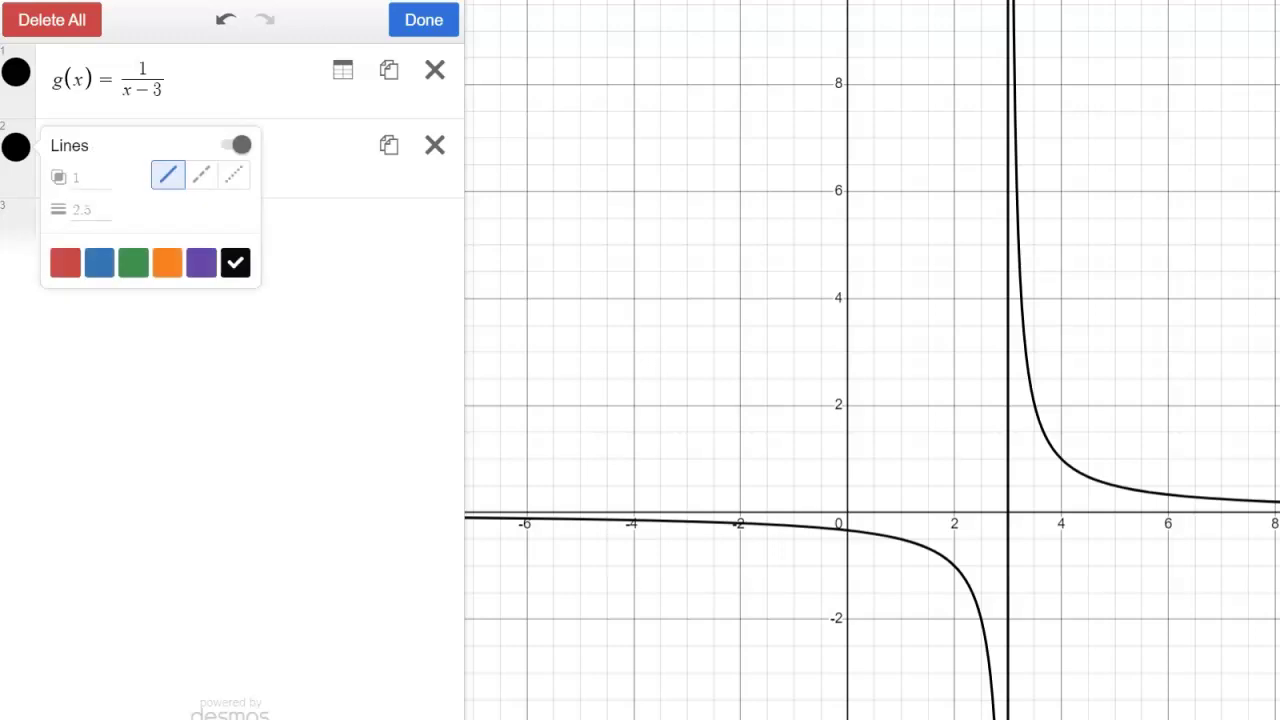
pyautogui.click(99, 262)
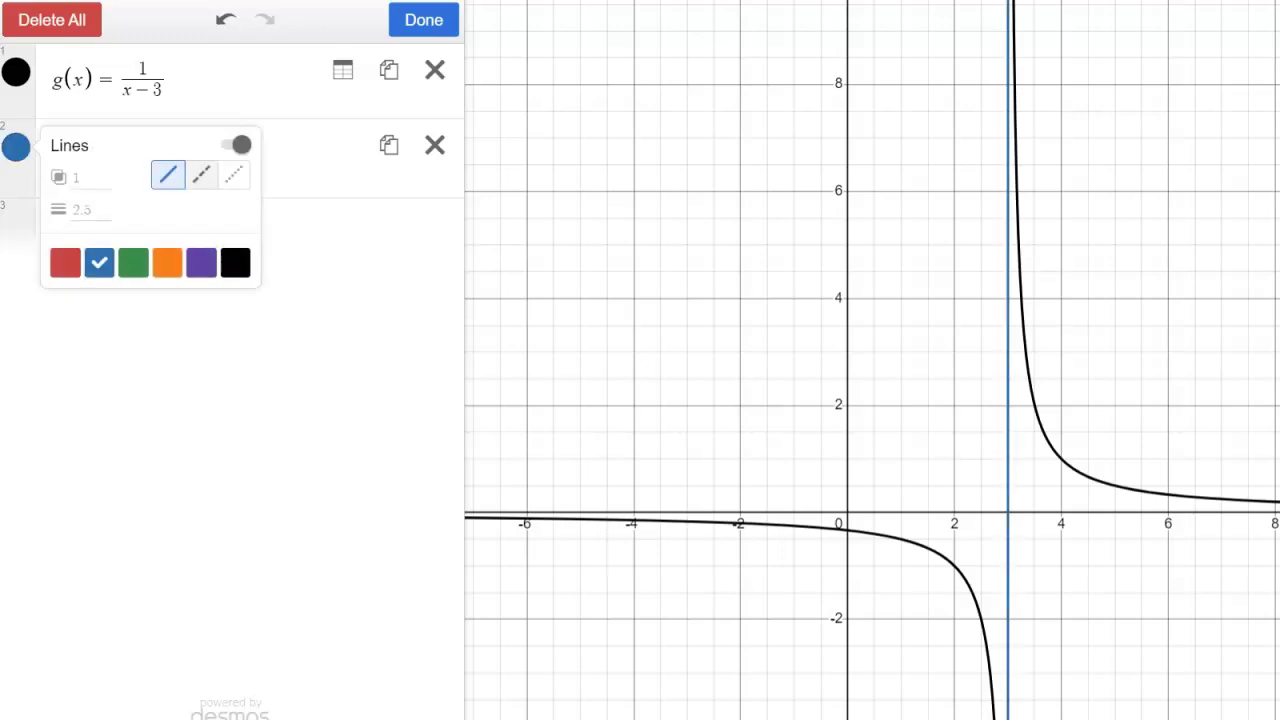
pyautogui.click(201, 175)
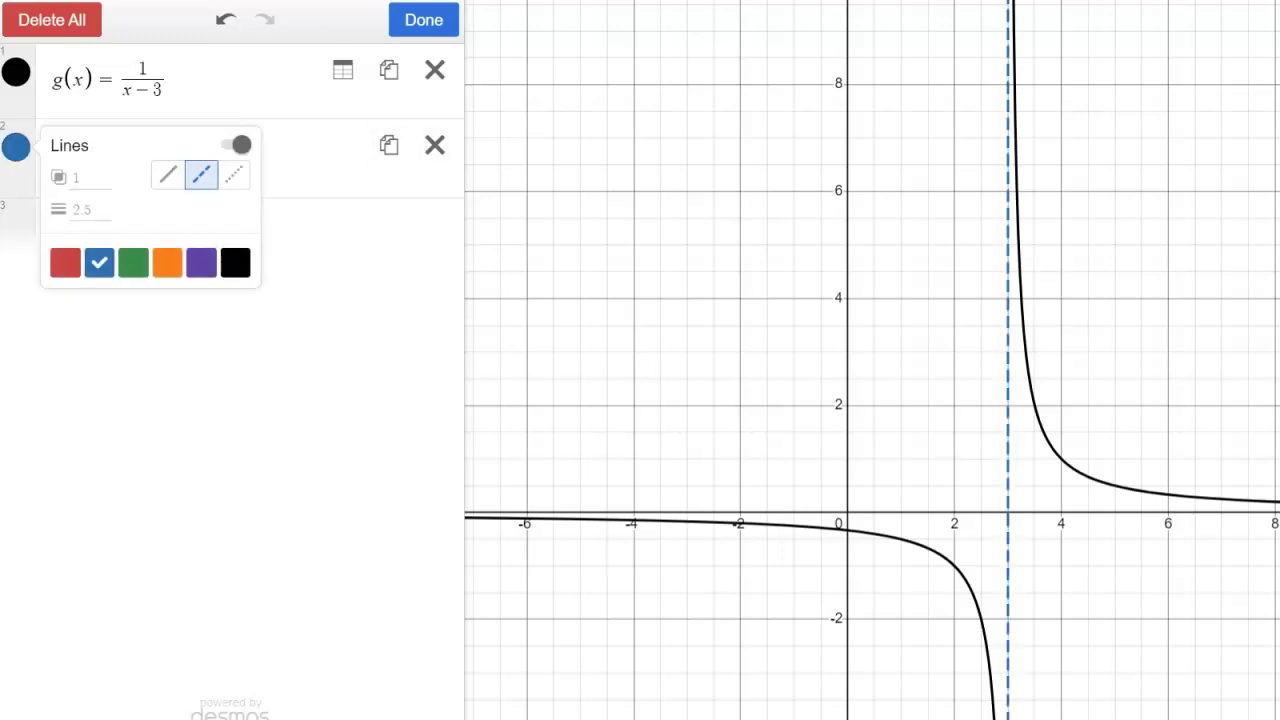
pyautogui.click(424, 20)
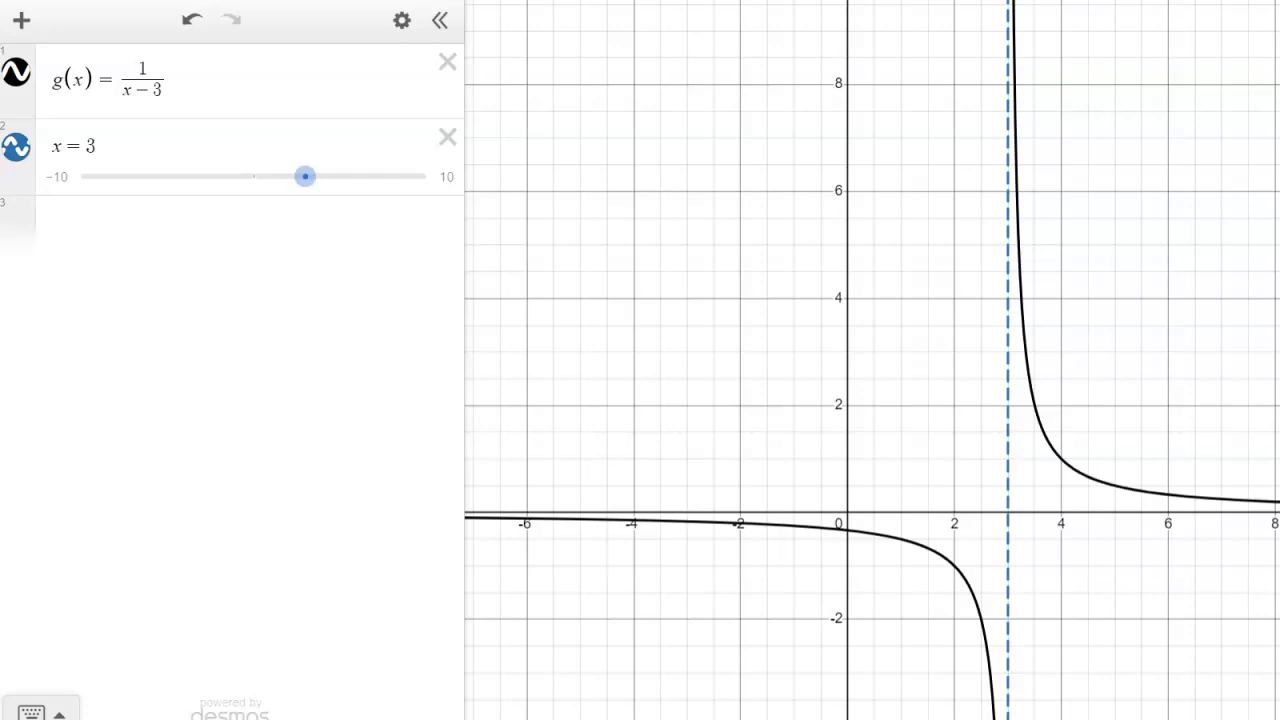
# Step: Examine both branches of g(x) = 1/(x - 3) close up as they approach the dashed line x = 3
pyautogui.moveTo(960, 150); pyautogui.dragTo(943, 625)
pyautogui.scroll(4, 976, 258)
pyautogui.scroll(2, 976, 262)
pyautogui.scroll(-6, 980, 238)
pyautogui.moveTo(976, 500); pyautogui.dragTo(998, 170)
pyautogui.click(1026, 340)
pyautogui.moveTo(1059, 520); pyautogui.dragTo(1039, 317)
pyautogui.scroll(1, 1039, 574)
pyautogui.scroll(3, 1026, 576)
pyautogui.moveTo(1026, 576); pyautogui.dragTo(1080, 283)
pyautogui.scroll(1, 1040, 605)
pyautogui.scroll(1, 1040, 605)
pyautogui.moveTo(1060, 600); pyautogui.dragTo(983, 256)
pyautogui.scroll(3, 1021, 421)
pyautogui.scroll(4, 980, 624)
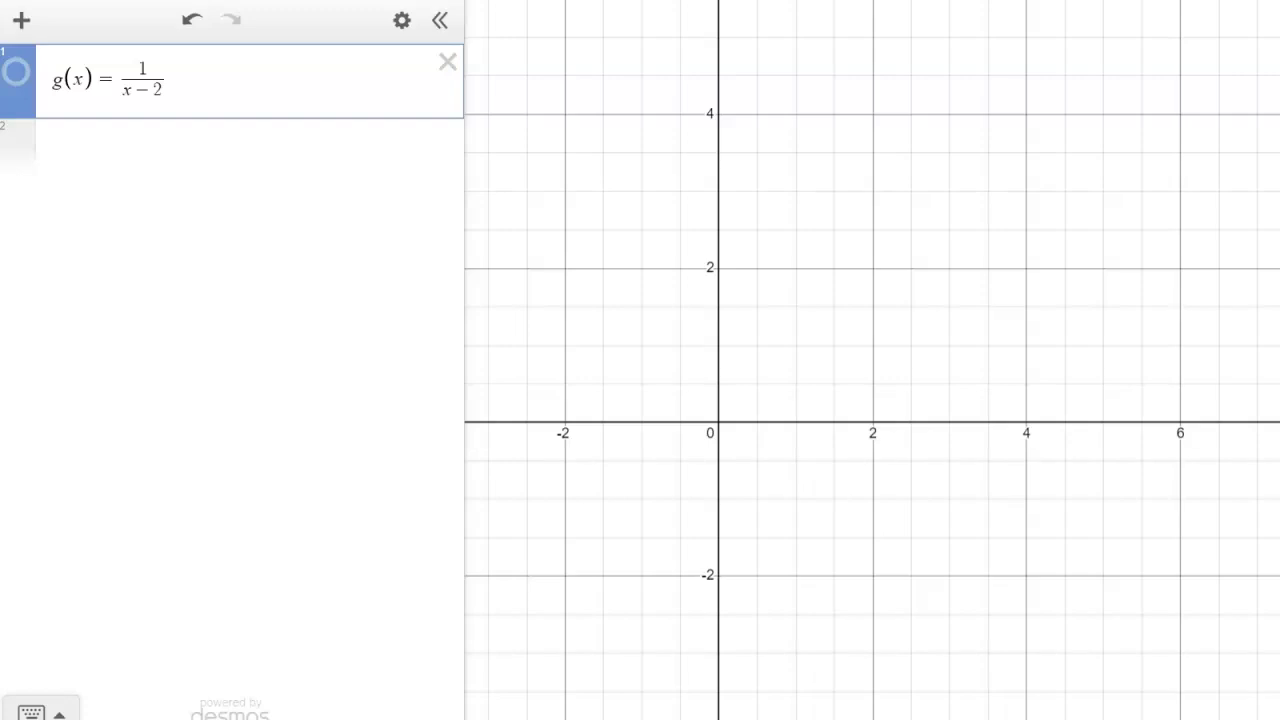
# Step: Show the hidden graph of g(x) = 1/(x - 2)
pyautogui.click(16, 71)
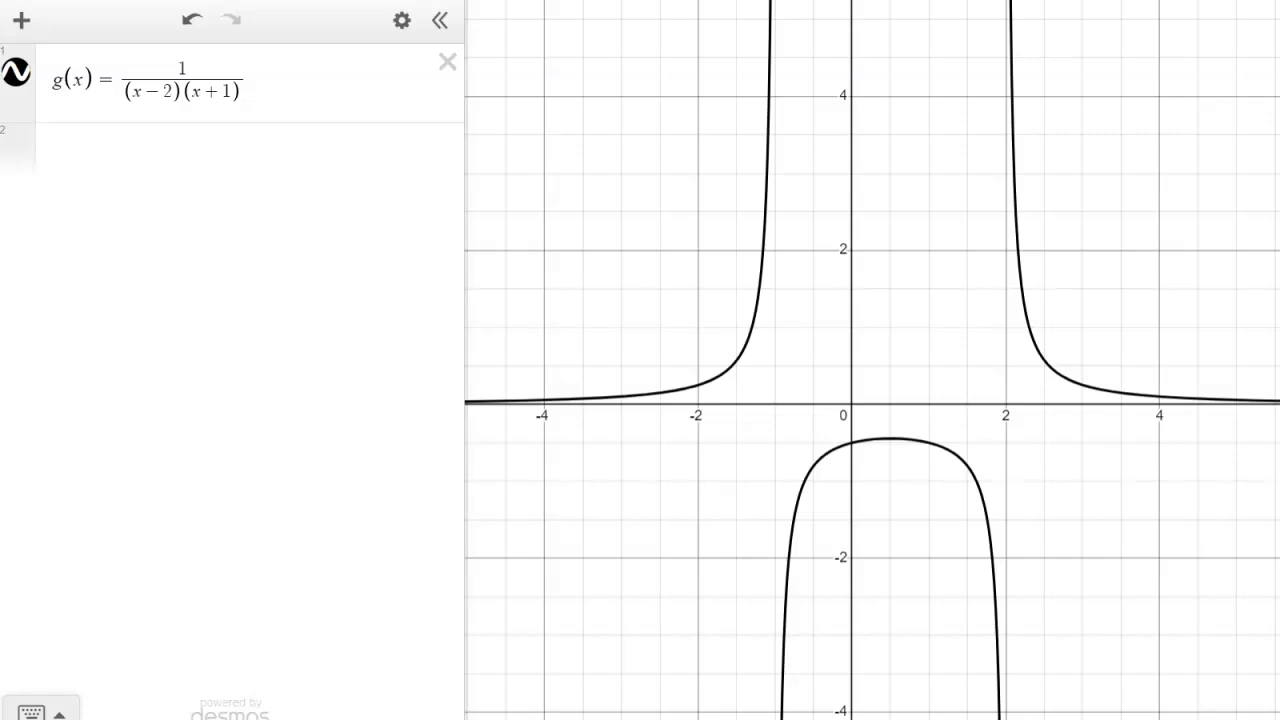
# Step: Remove the factor (x + 1) from the denominator of g(x), leaving only (x - 2)
pyautogui.click(243, 91)
pyautogui.press('BackSpace')
pyautogui.press('BackSpace')
pyautogui.press('BackSpace')
pyautogui.press('BackSpace')
pyautogui.press('BackSpace')
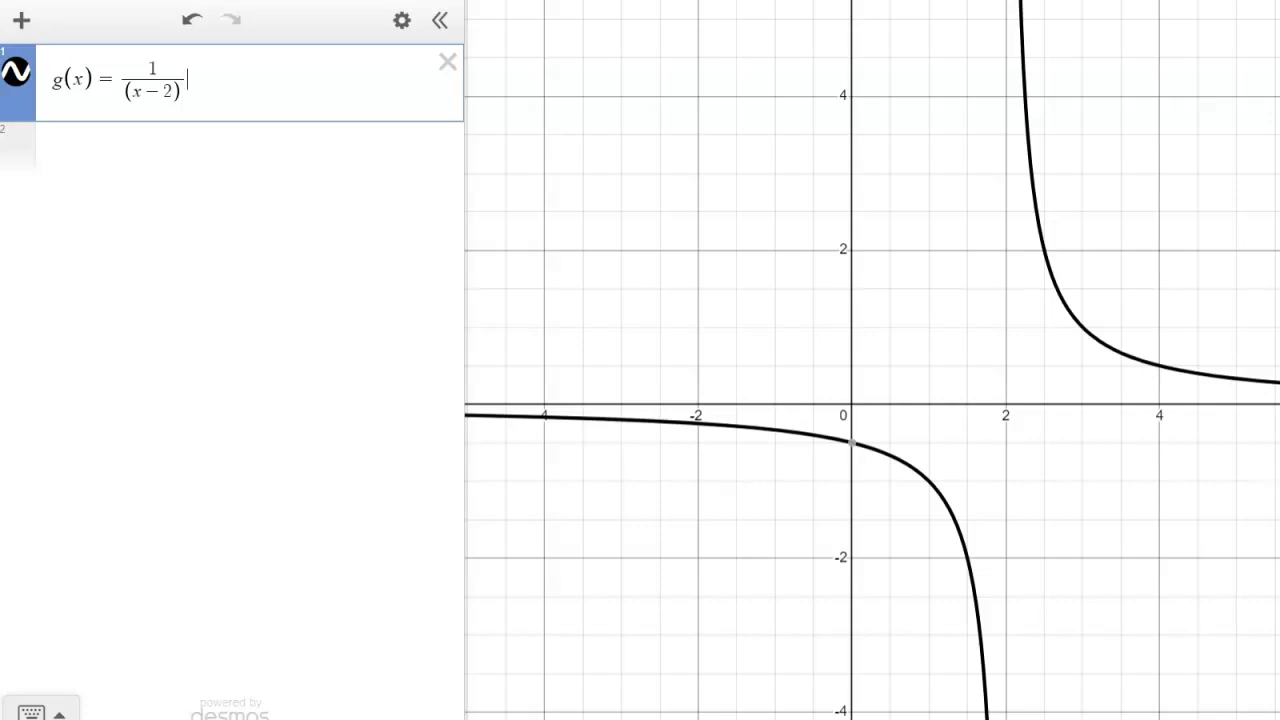
# Step: Multiply both the numerator and the denominator of g(x) by the factor (x - 1)
pyautogui.write('(x')
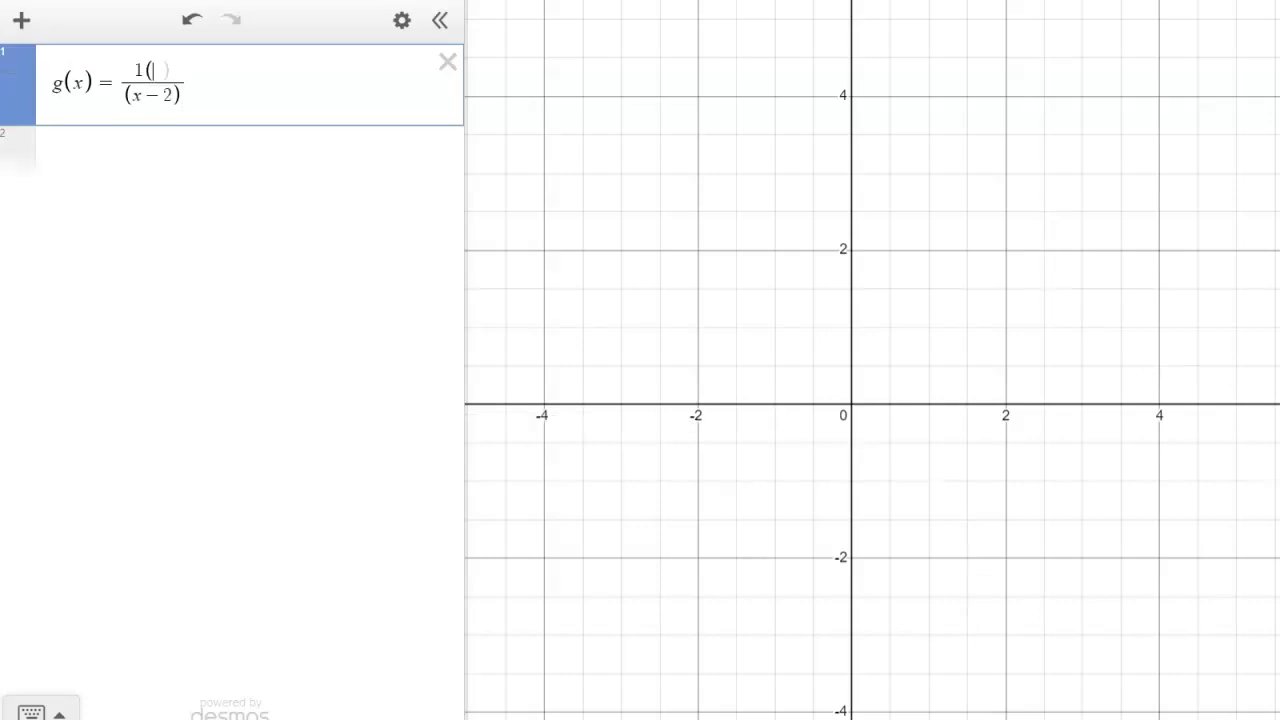
pyautogui.write('-1)')
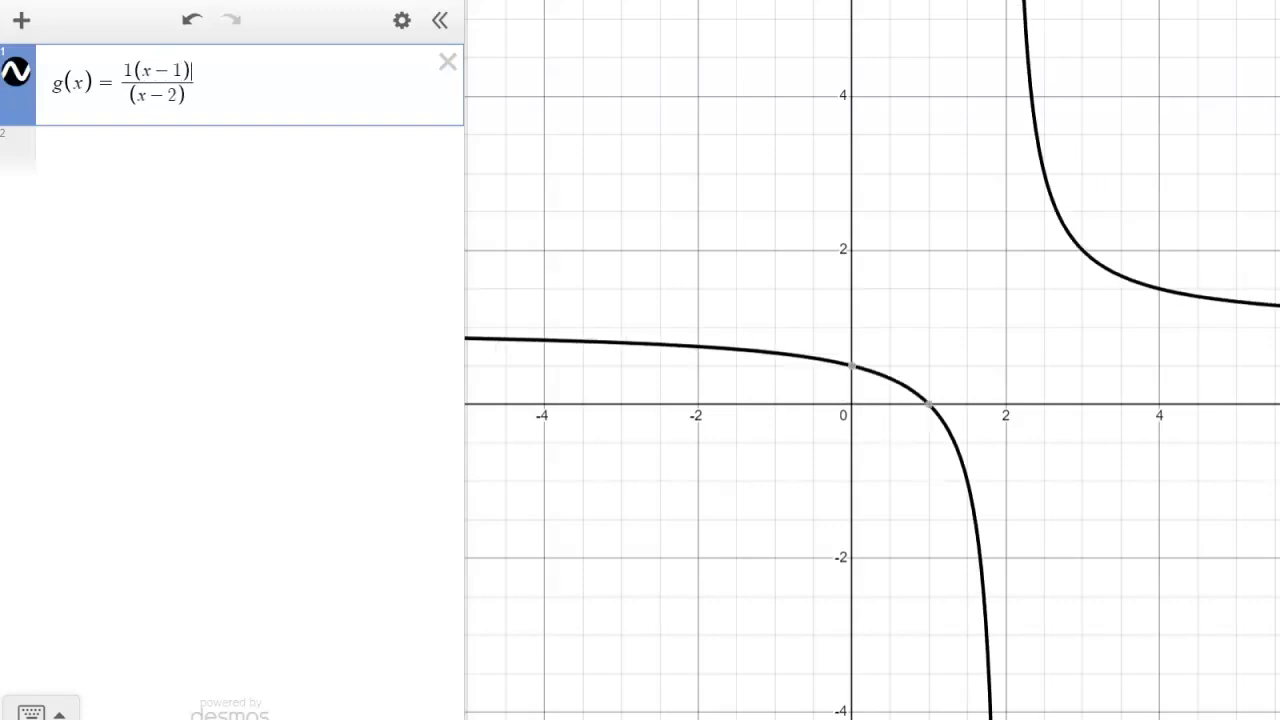
pyautogui.click(197, 82)
pyautogui.write('(x')
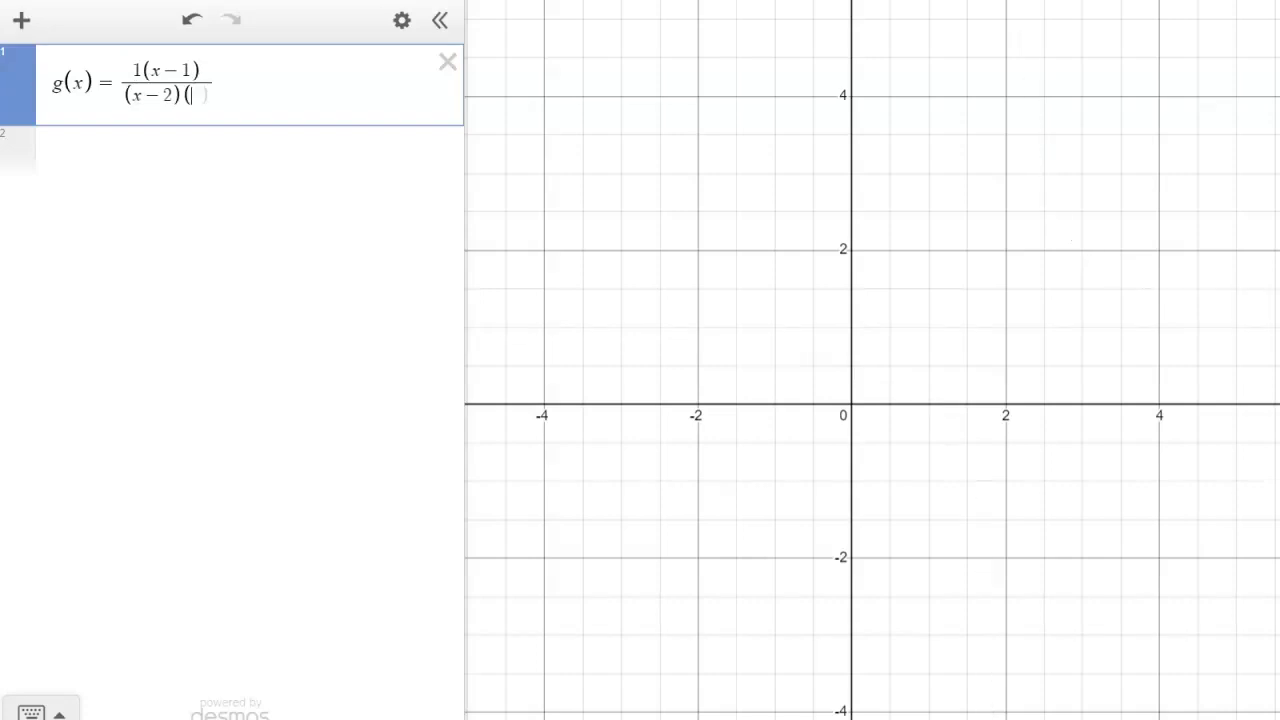
pyautogui.write('-1)')
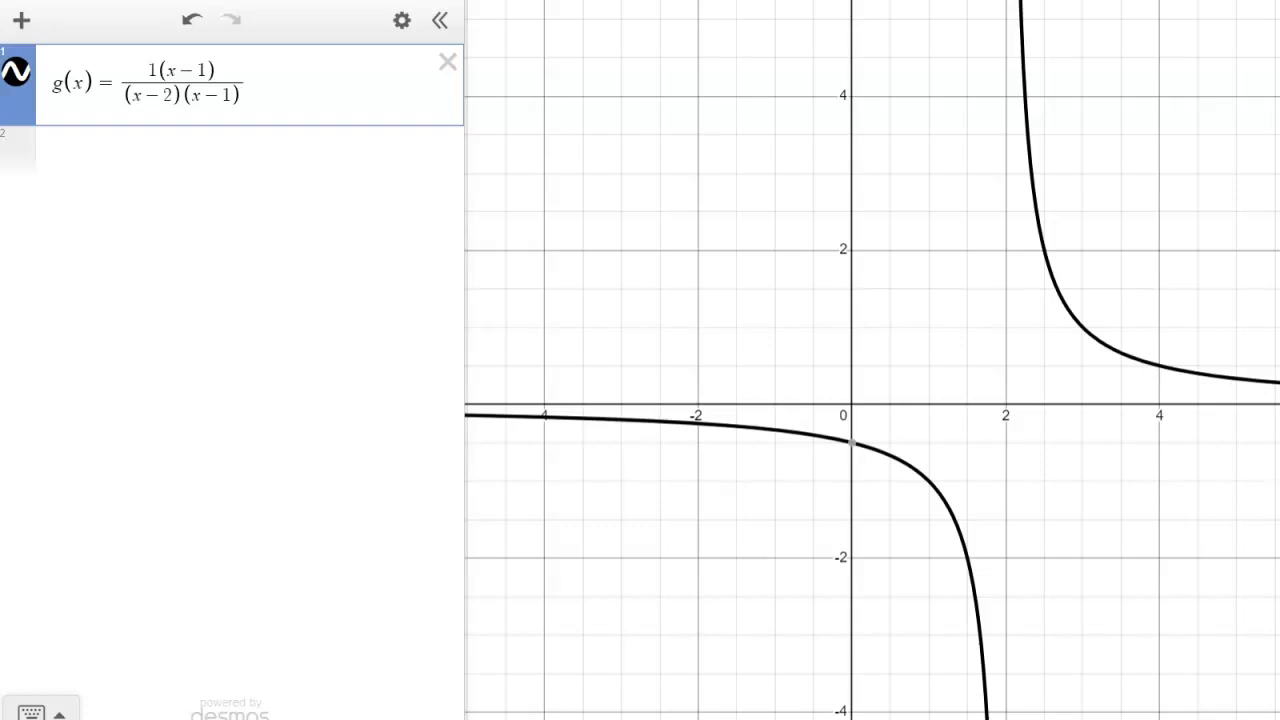
# Step: Trace the graph of g(x) to its point at x = 1 and dismiss the traced point
pyautogui.click(928, 479)
pyautogui.moveTo(928, 479); pyautogui.dragTo(929, 481)
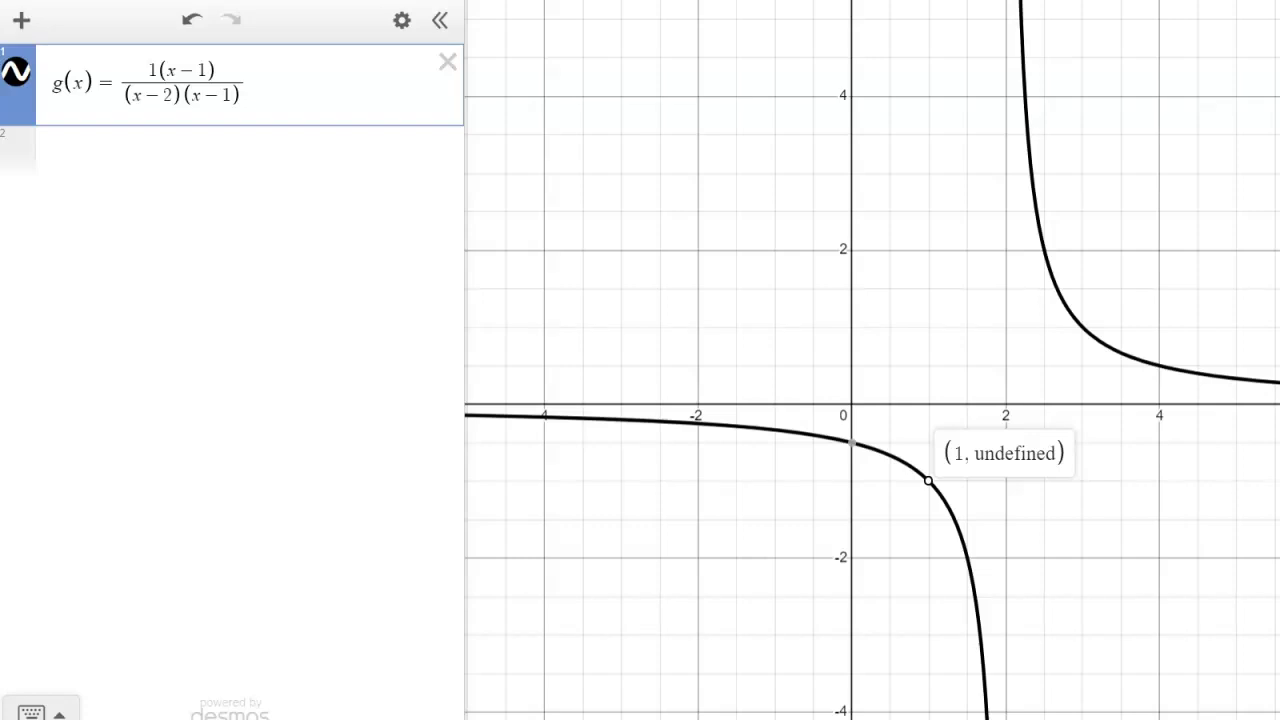
pyautogui.press('Escape')
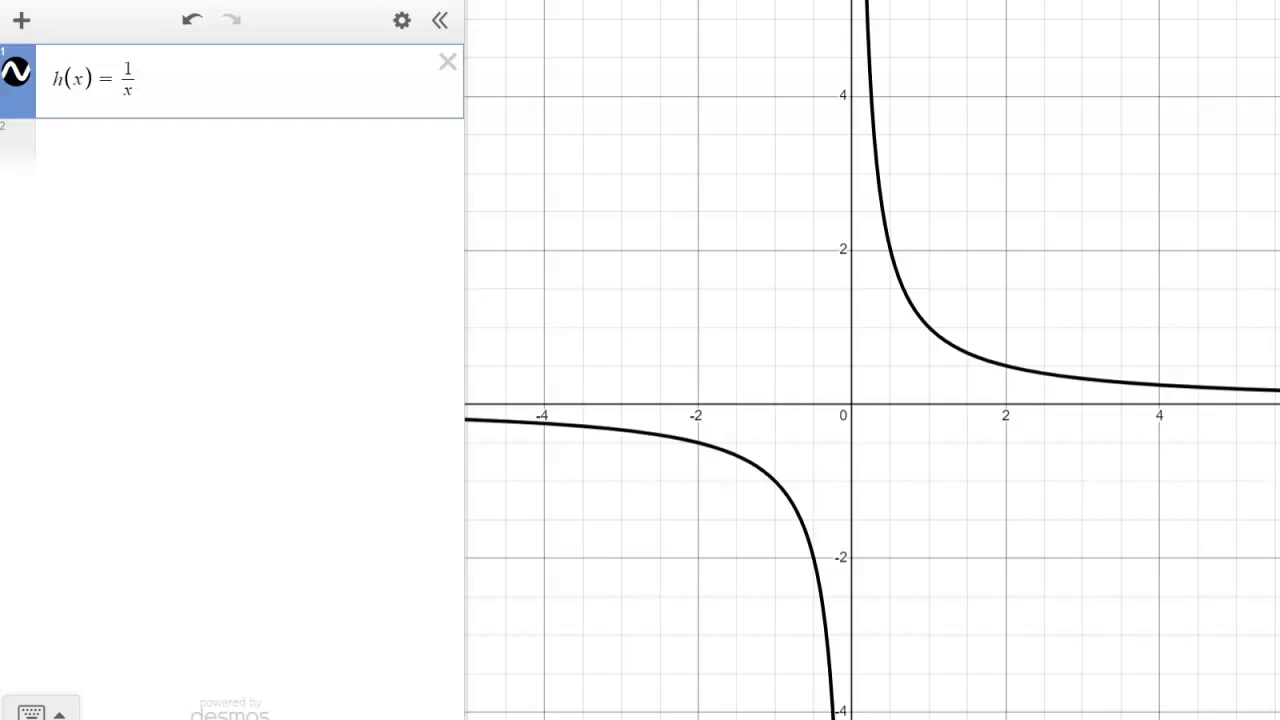
# Step: Append + 2 to the expression h(x) = 1/x
pyautogui.write('+ 2')
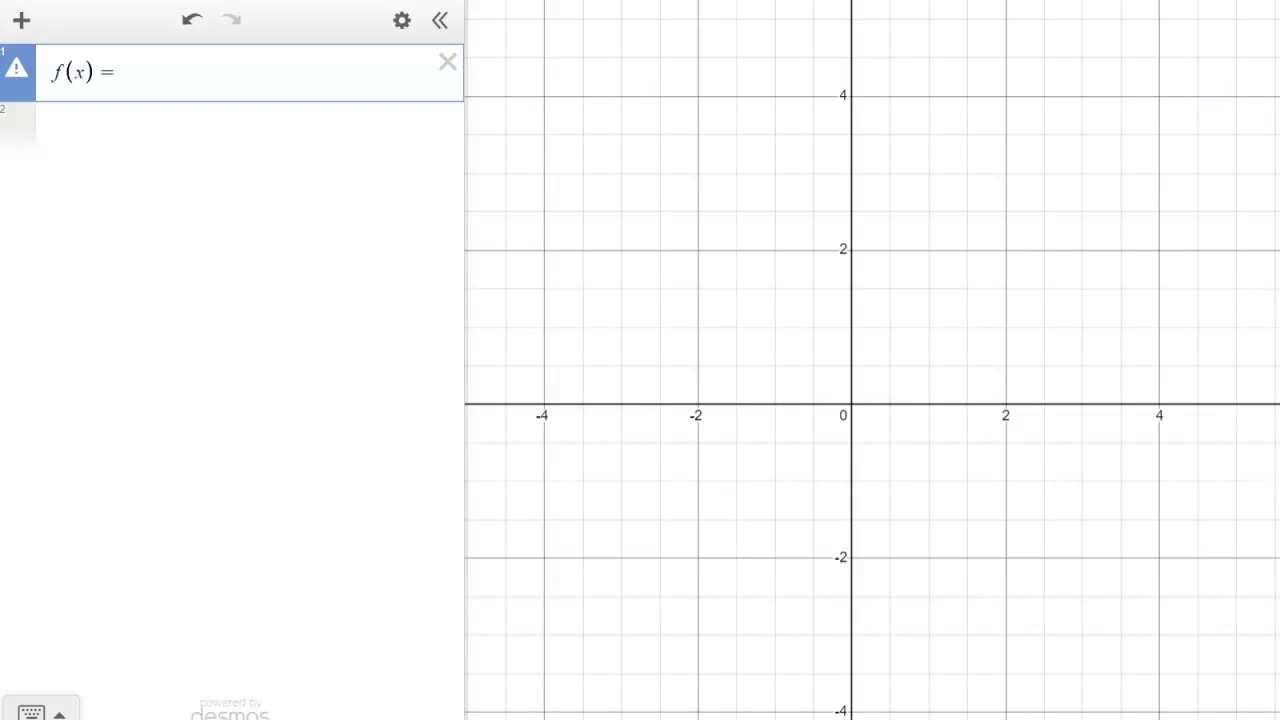
# Step: Complete f(x) as x^2, and change the exponent to 3 to graph the cubic
pyautogui.write('x')
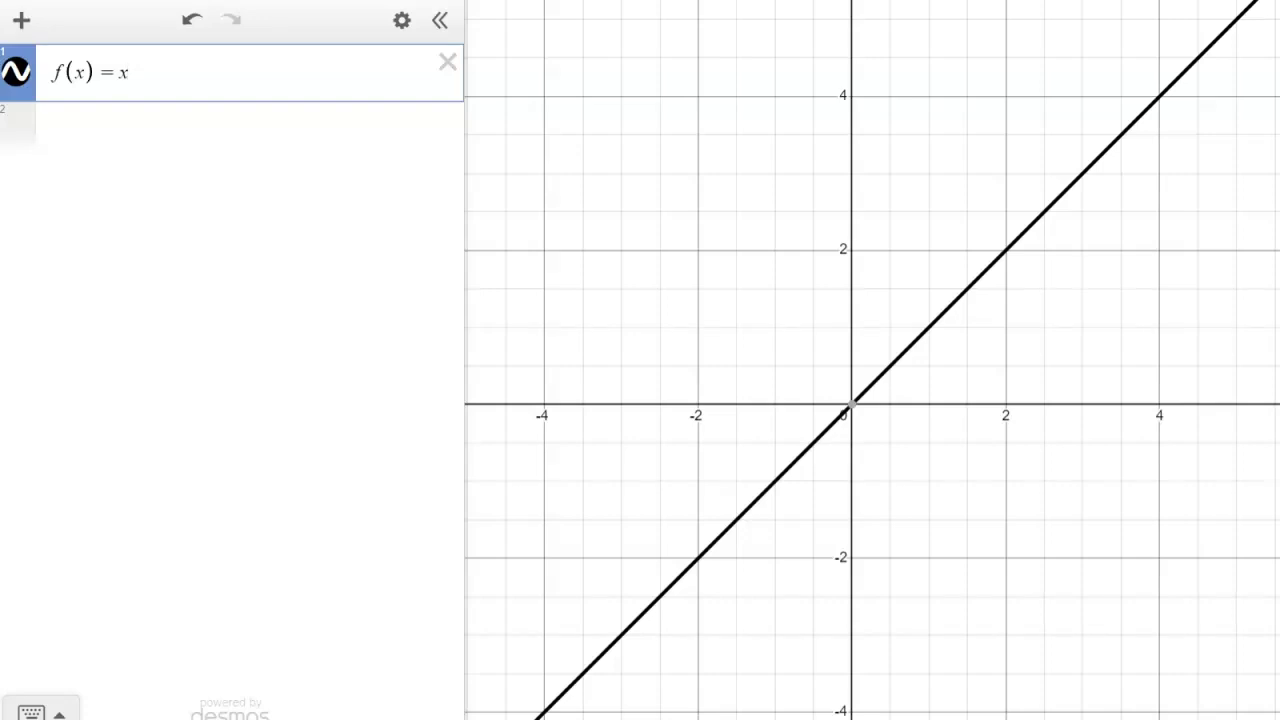
pyautogui.write('^2')
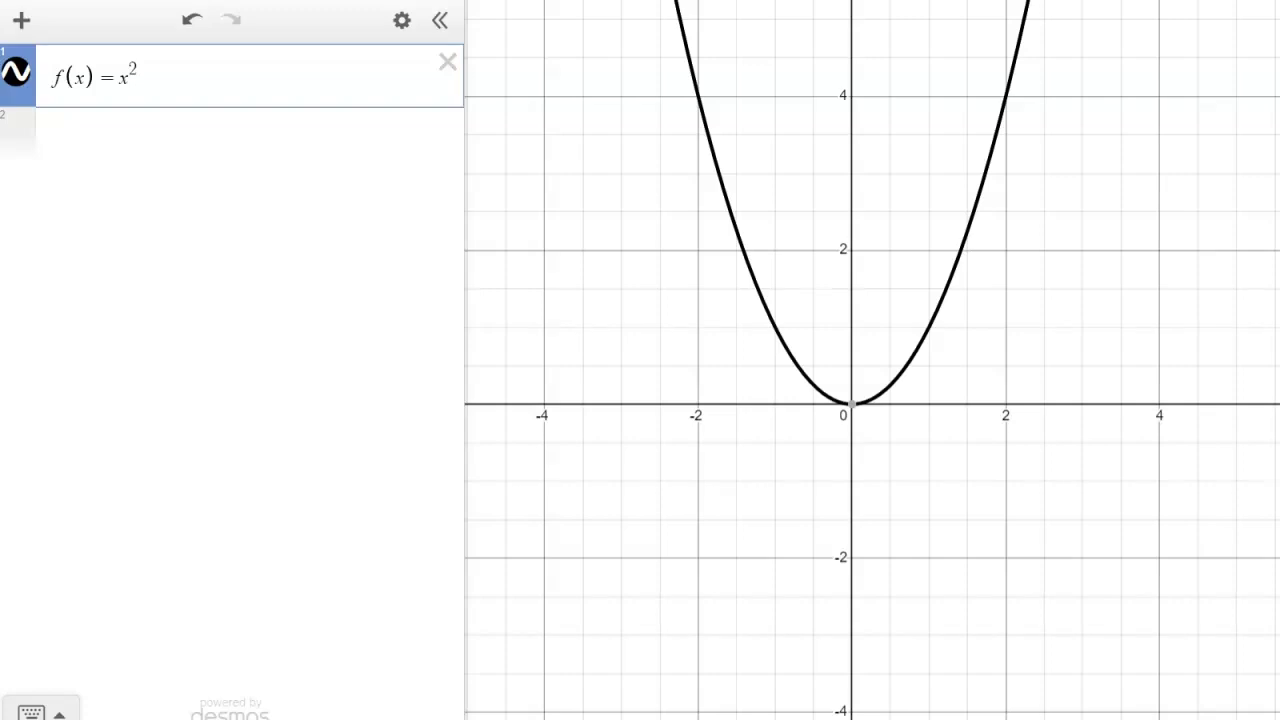
pyautogui.press('BackSpace')
pyautogui.write('3')
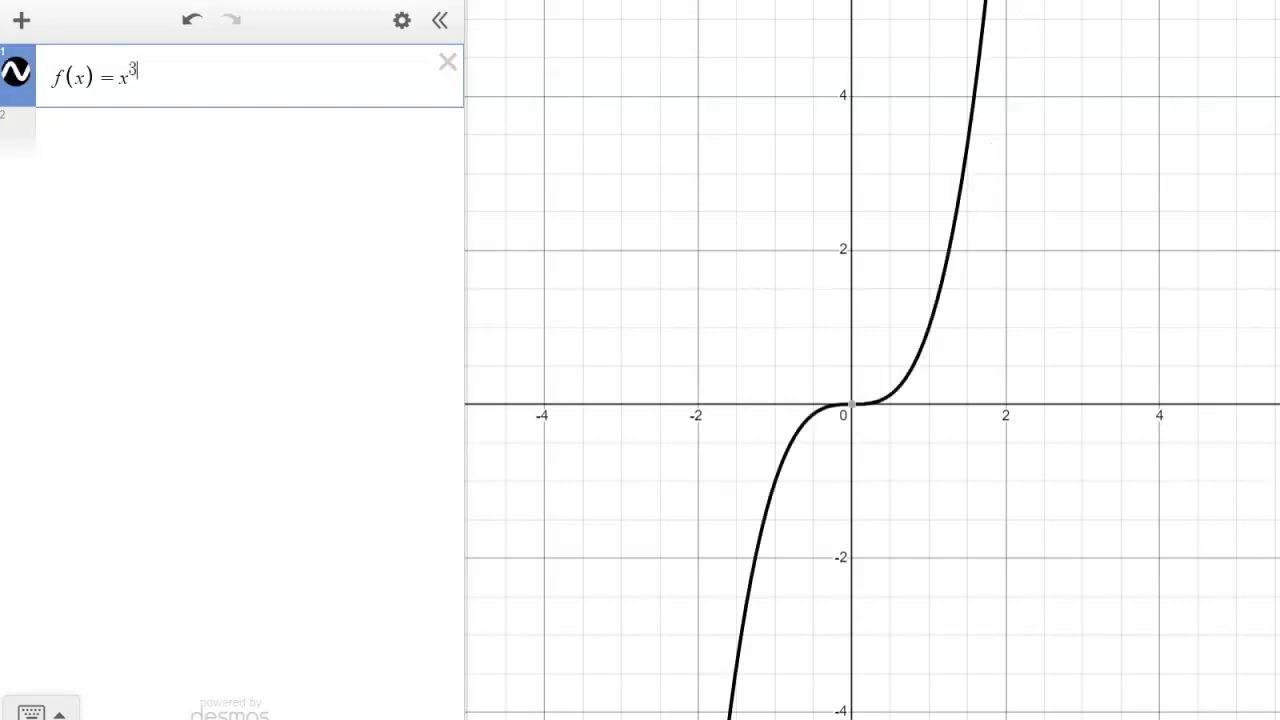
# Step: Switch the exponent of f(x) to 2 and back to 3 to compare the parabola with the cubic
pyautogui.press('BackSpace')
pyautogui.write('2')
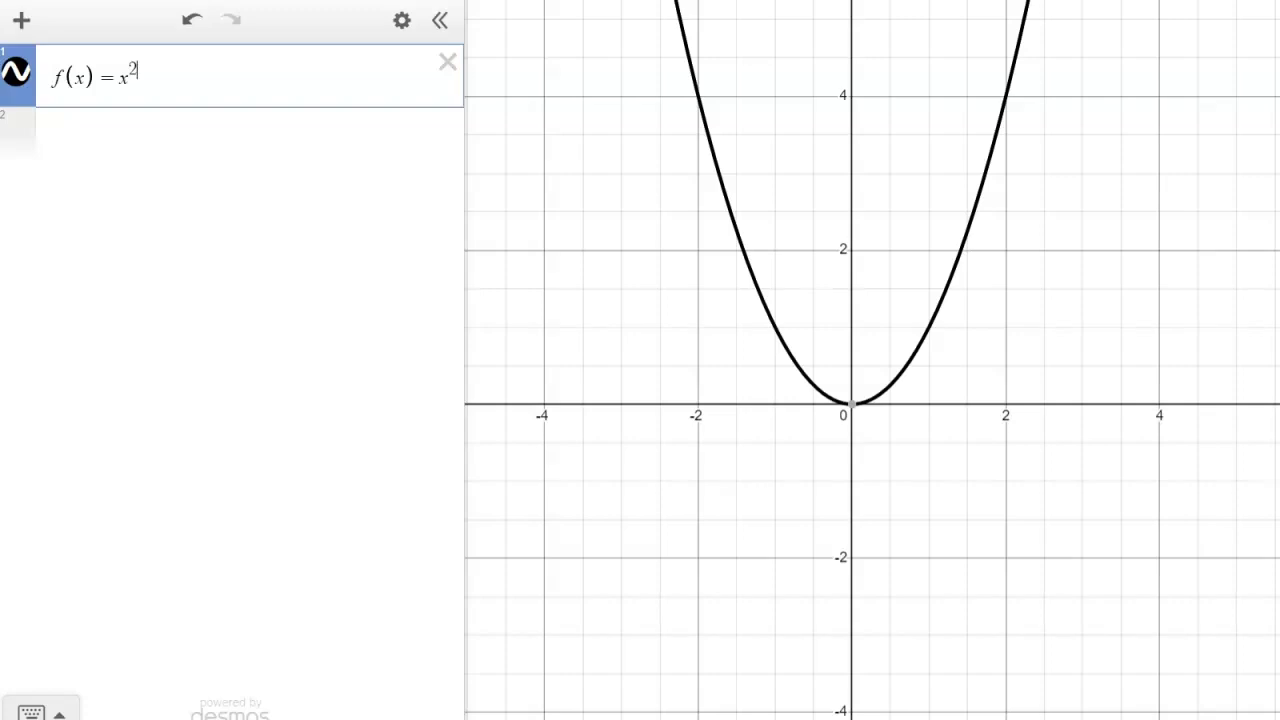
pyautogui.moveTo(851, 404)
pyautogui.press('BackSpace')
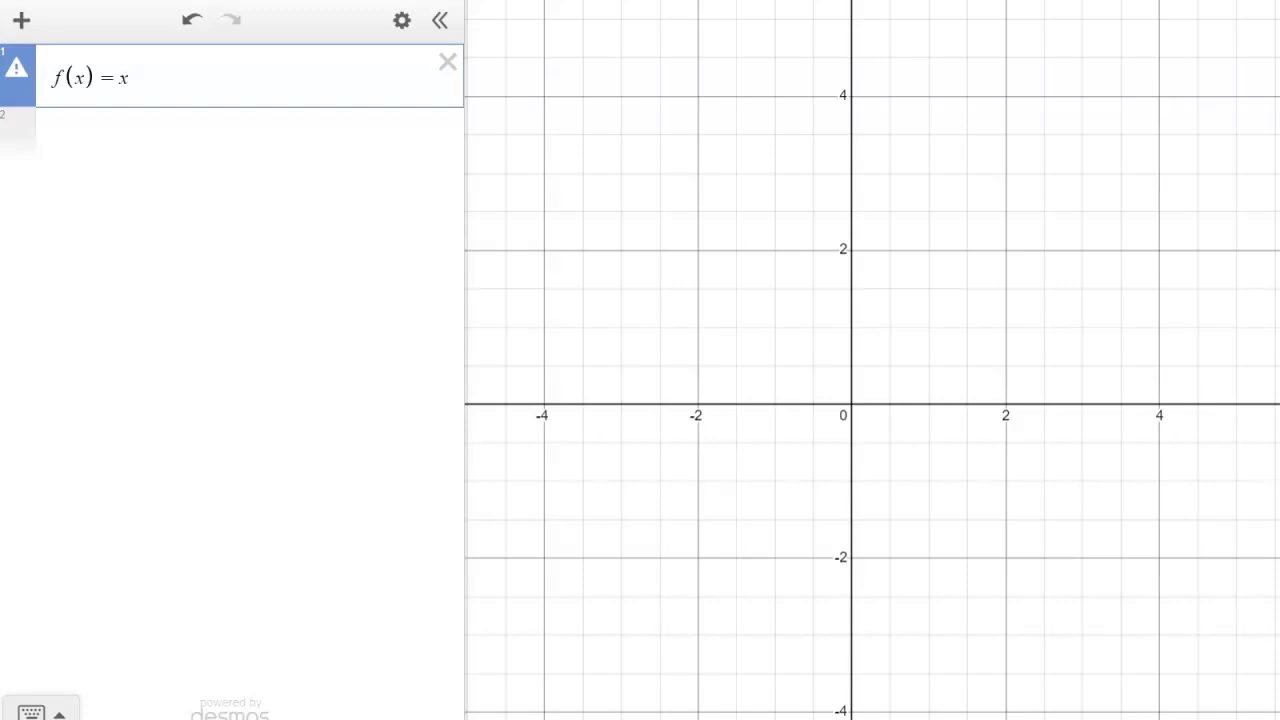
pyautogui.write('3')
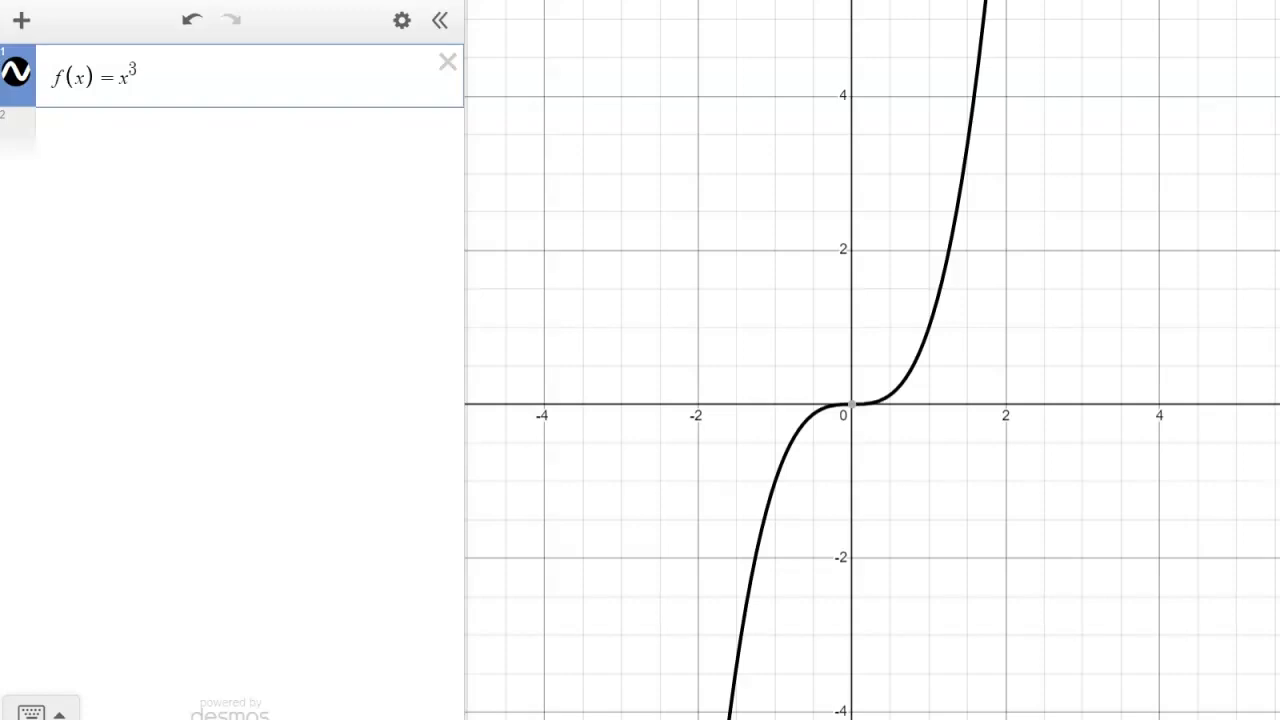
# Step: Turn f(x) into a fraction by dividing x^3 by (x^2 + 1)
pyautogui.write('/(x')
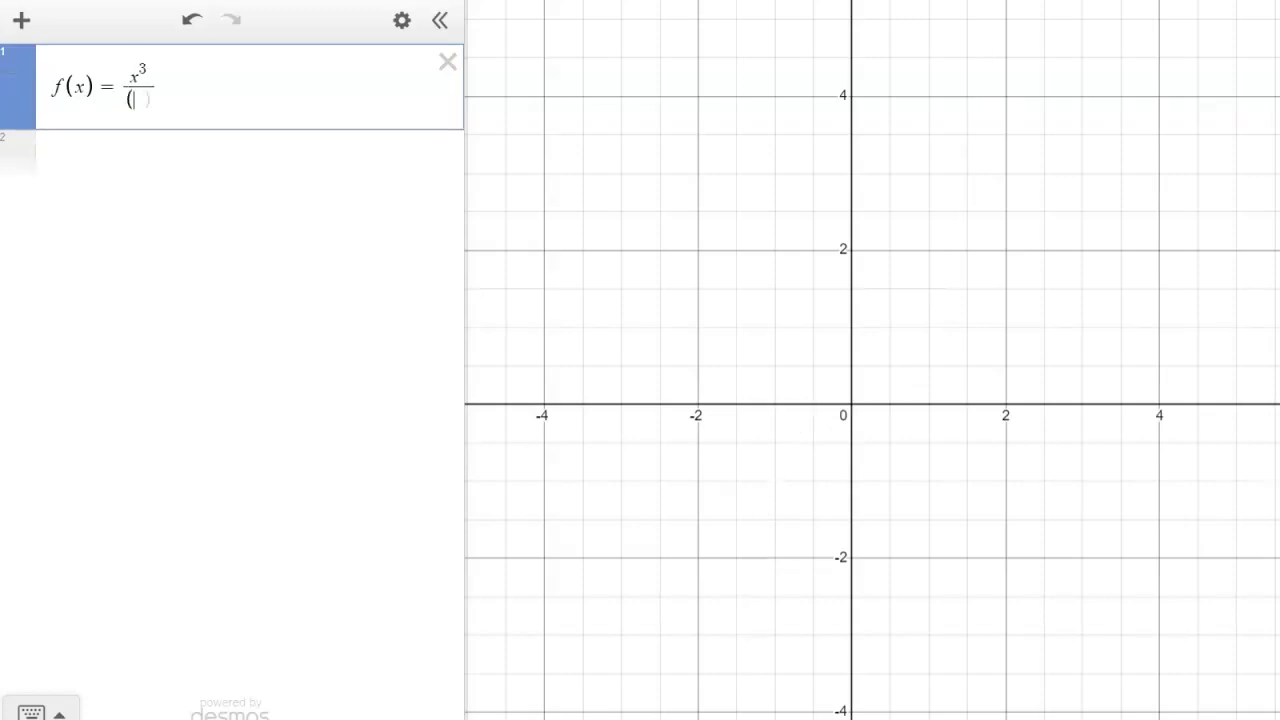
pyautogui.write('^2')
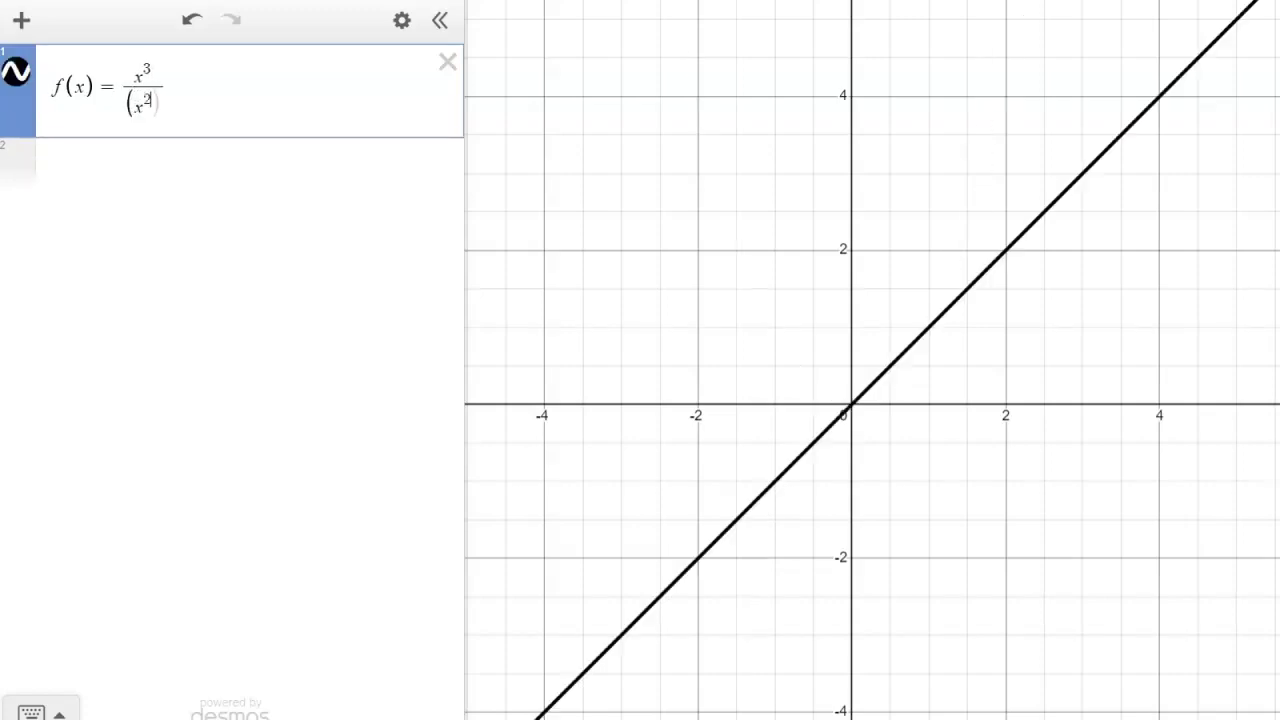
pyautogui.write('+1')
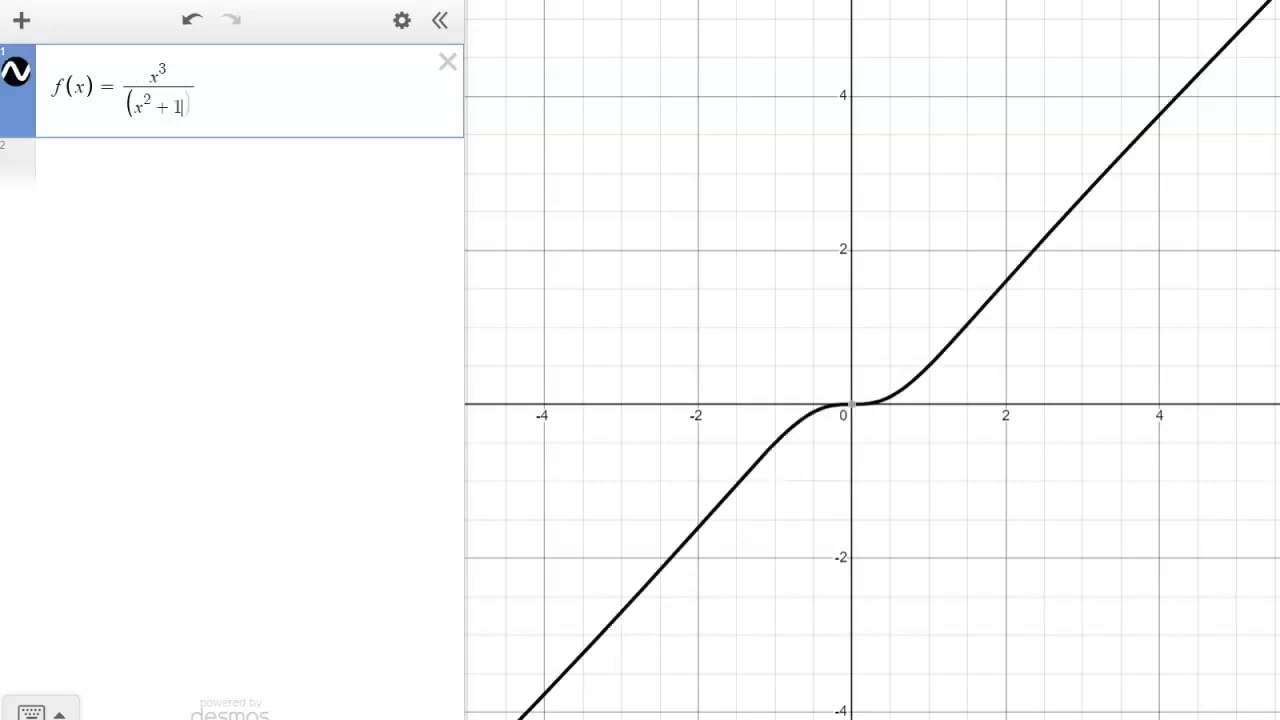